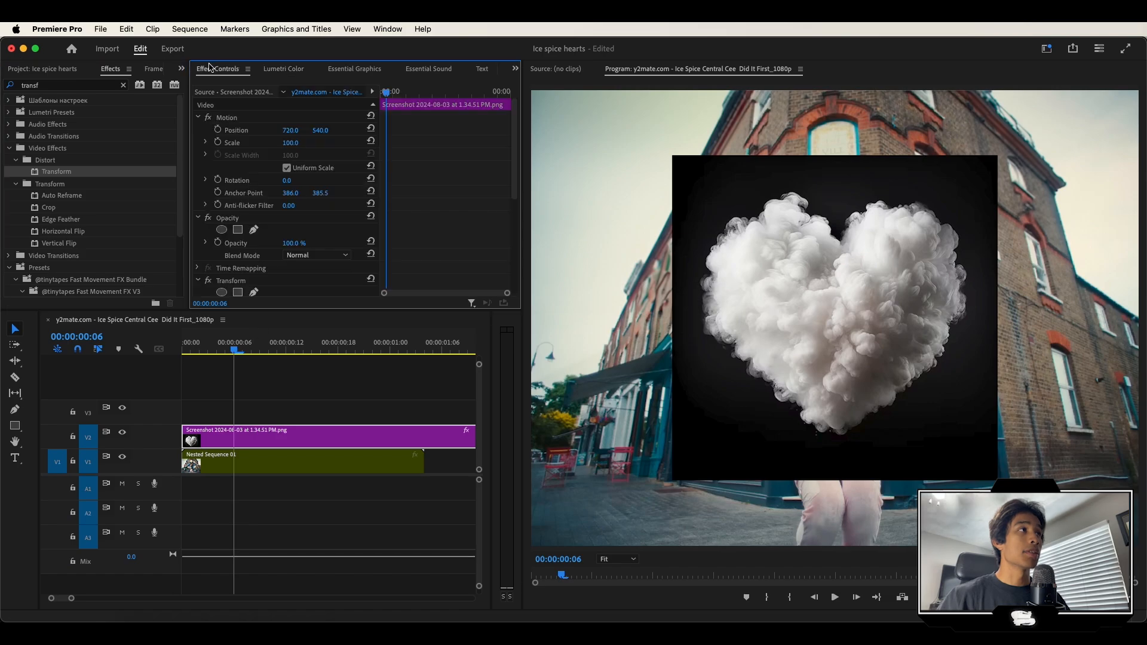
In the heart image's Transform effect, turn off Use Composition's Shutter Angle and set the Shutter Angle to 159.
{"action": "scroll", "coordinate": [267, 230], "scroll_direction": "down", "scroll_amount": 5}
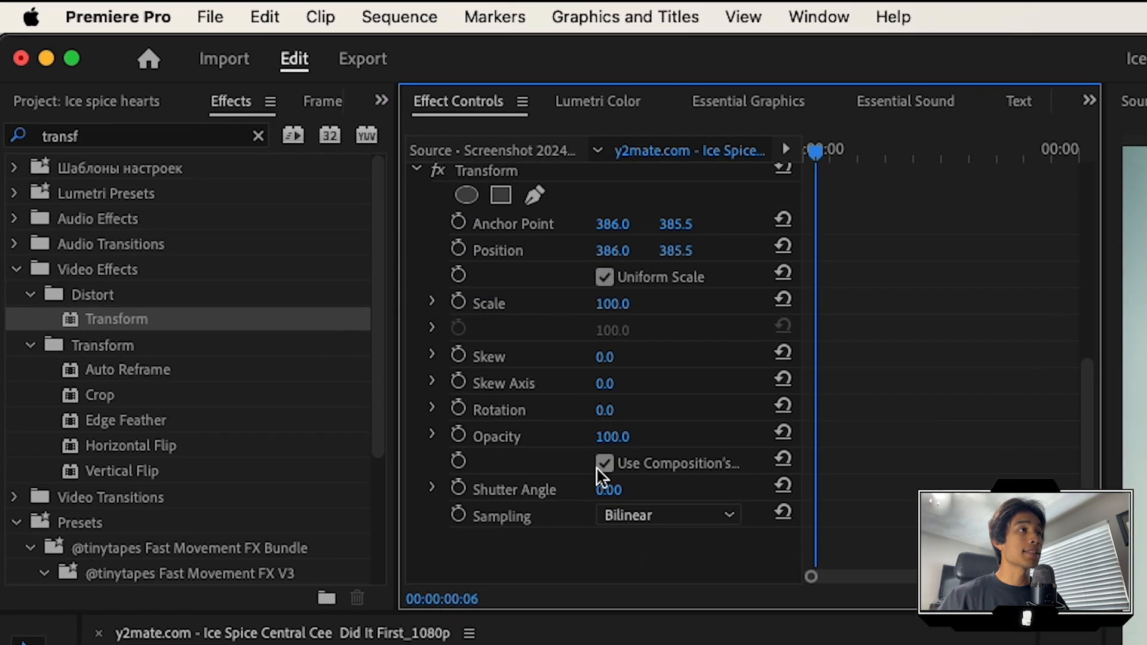
{"action": "left_click", "coordinate": [604, 463]}
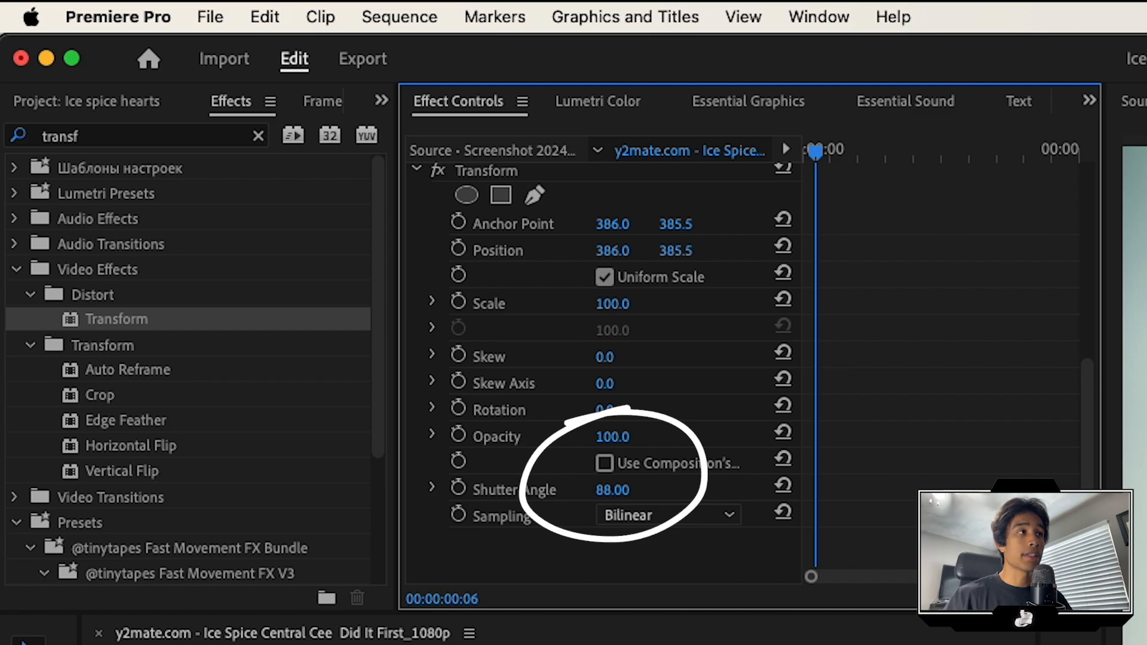
{"action": "left_click_drag", "start_coordinate": [613, 490], "coordinate": [634, 491]}
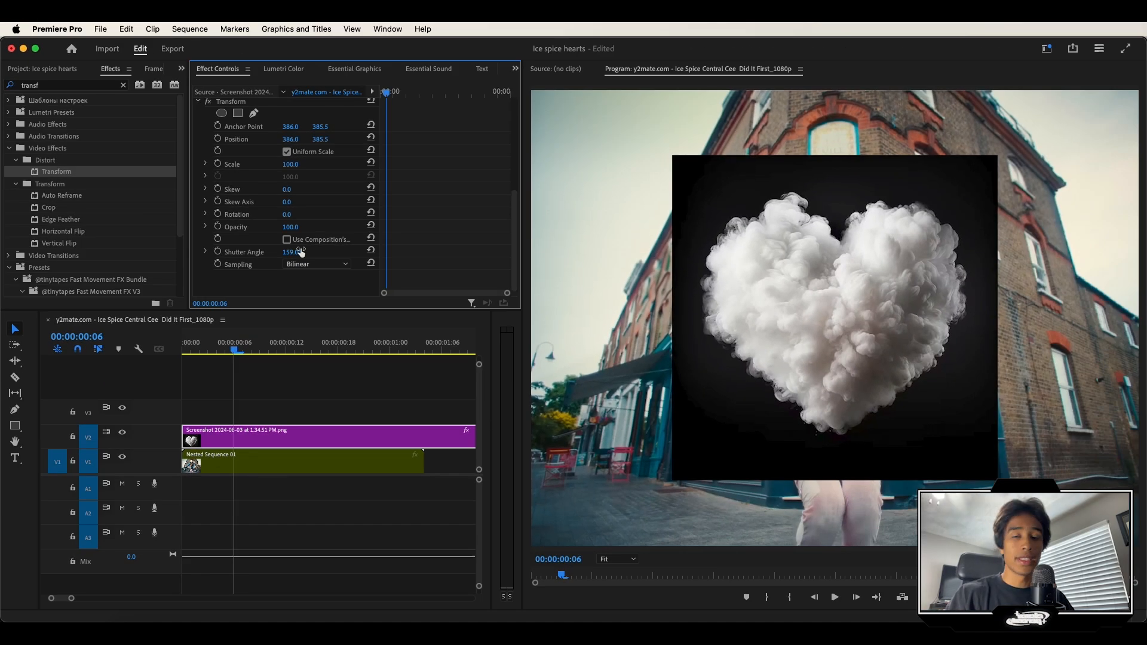
Keyframe the Transform Scale of the heart image at 100 on 00:00:00:06 and at 80 on 00:00:00:10.
{"action": "left_click", "coordinate": [218, 165]}
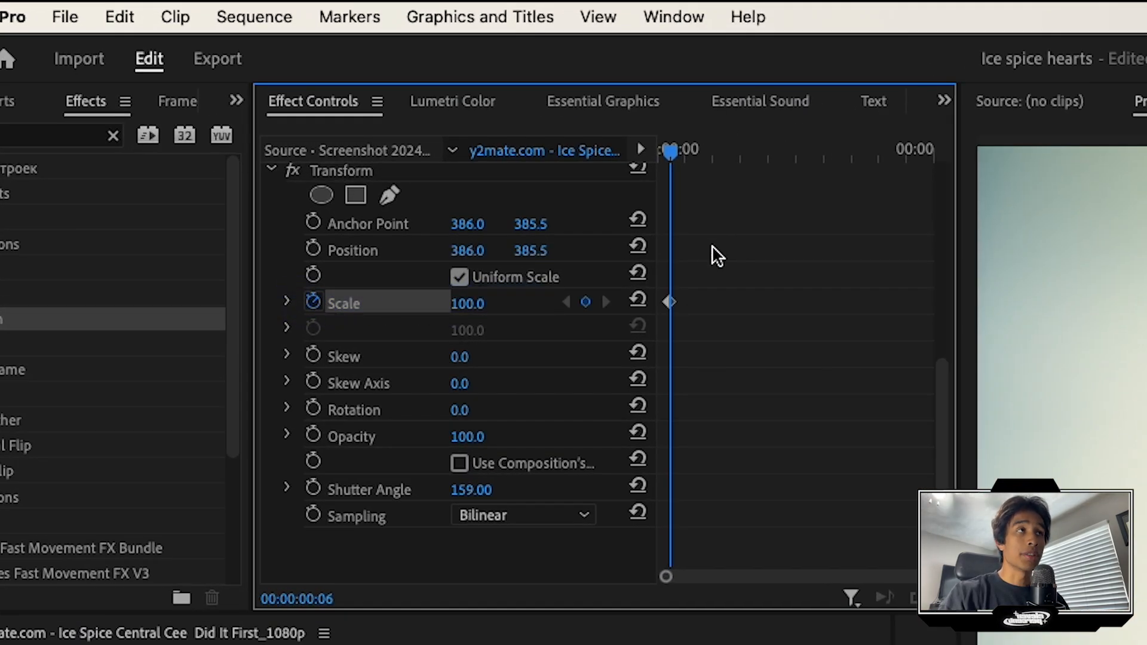
{"action": "key", "text": "="}
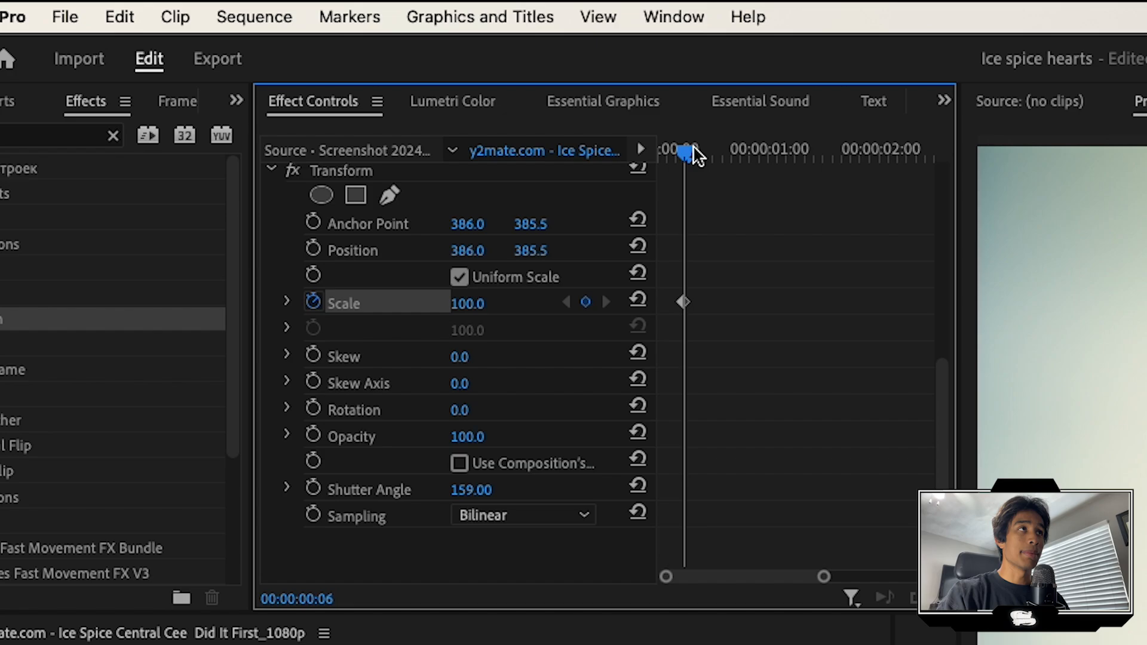
{"action": "key", "text": "Right"}
{"action": "key", "text": "Right"}
{"action": "key", "text": "Right"}
{"action": "key", "text": "Right"}
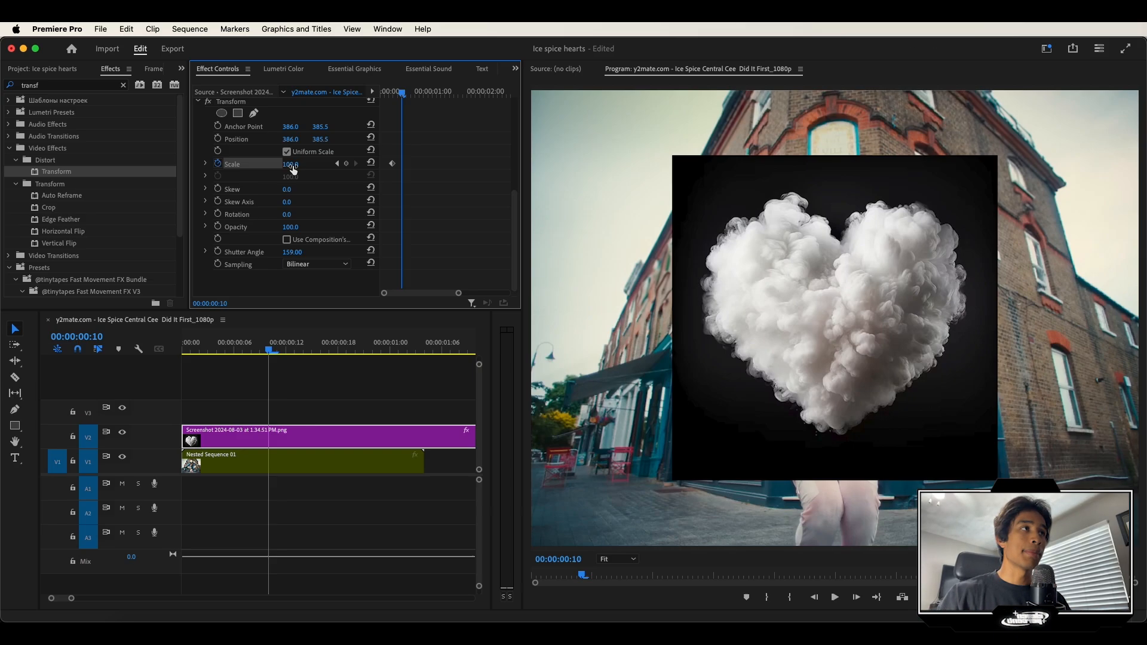
{"action": "left_click", "coordinate": [483, 299]}
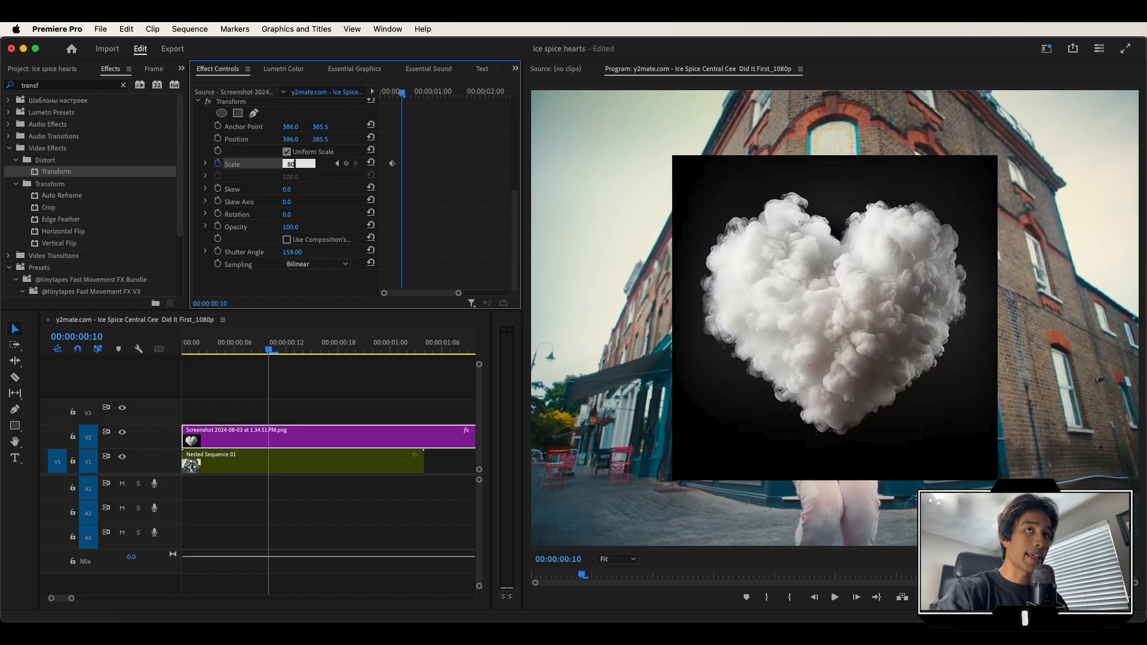
{"action": "key", "text": "Return"}
Add a Transform Scale keyframe of 100 at 00:00:00:14 and play back the pulse.
{"action": "key", "text": "Right"}
{"action": "key", "text": "Right"}
{"action": "key", "text": "Right"}
{"action": "key", "text": "Right"}
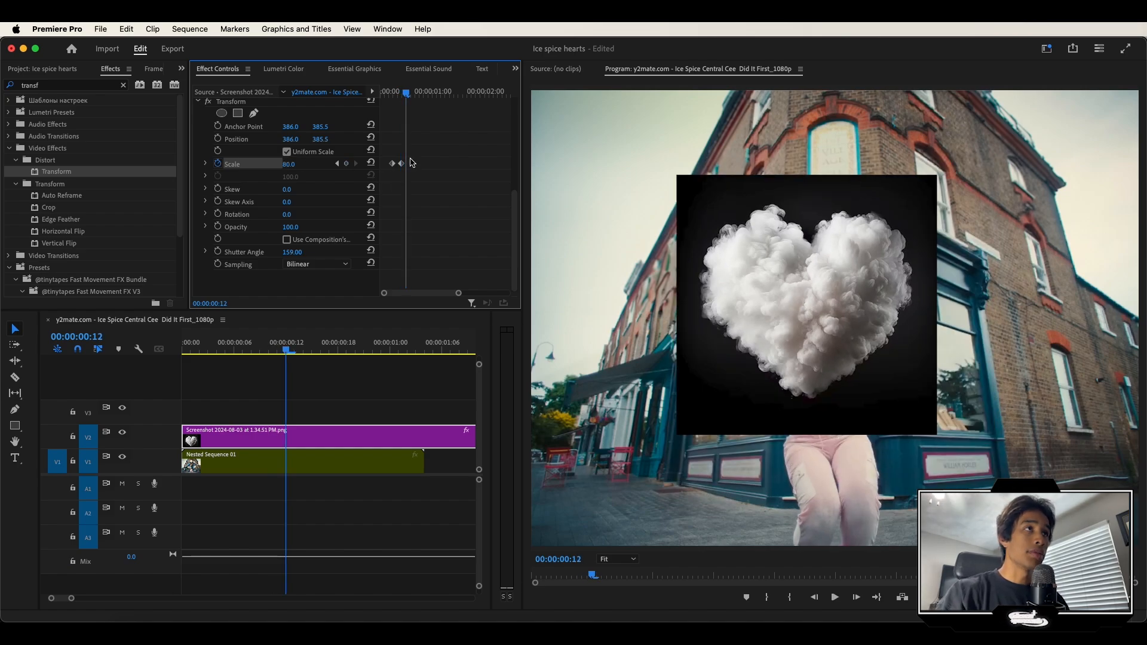
{"action": "left_click", "coordinate": [289, 164]}
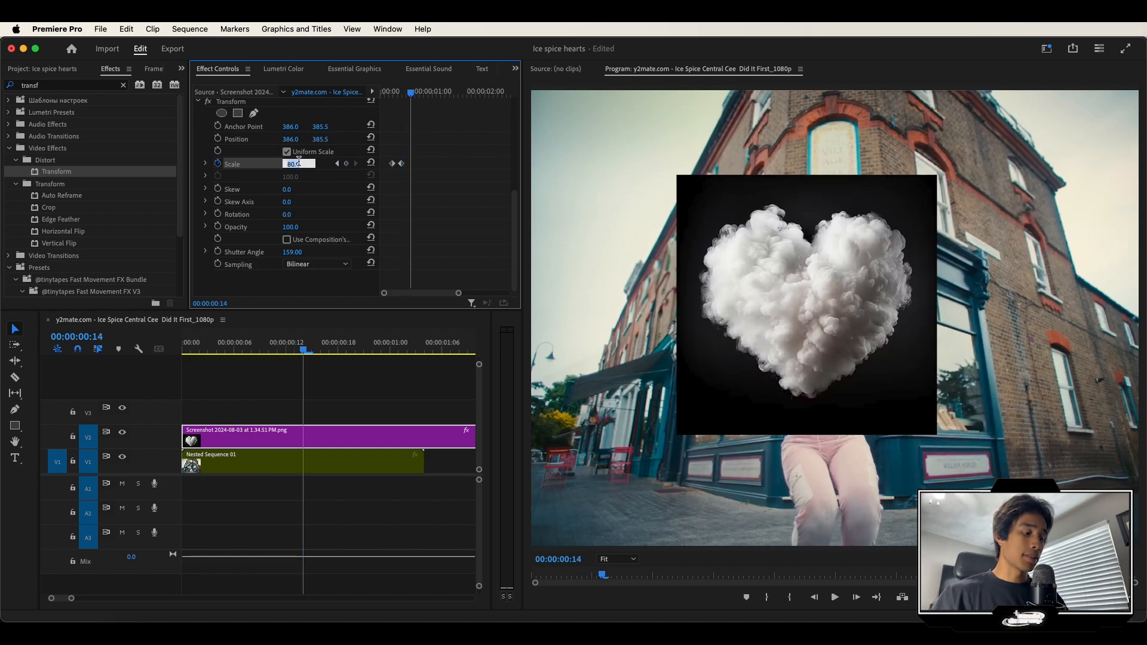
{"action": "type", "text": "1"}
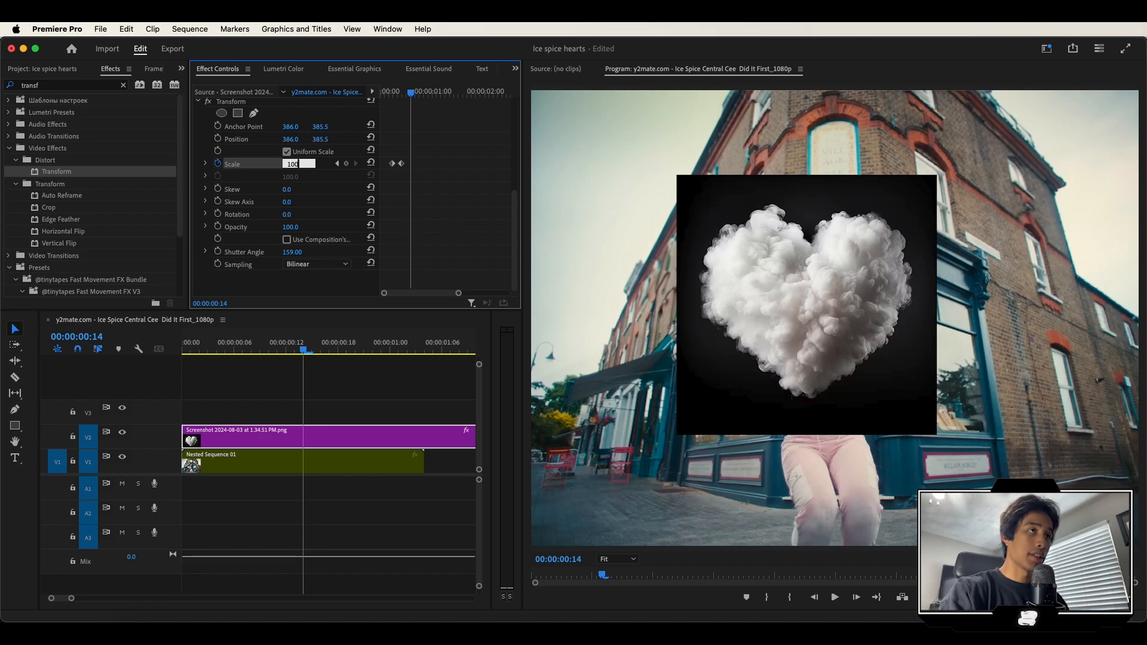
{"action": "key", "text": "Return"}
{"action": "left_click_drag", "start_coordinate": [411, 90], "coordinate": [376, 89]}
{"action": "key", "text": "space"}
{"action": "key", "text": "space"}
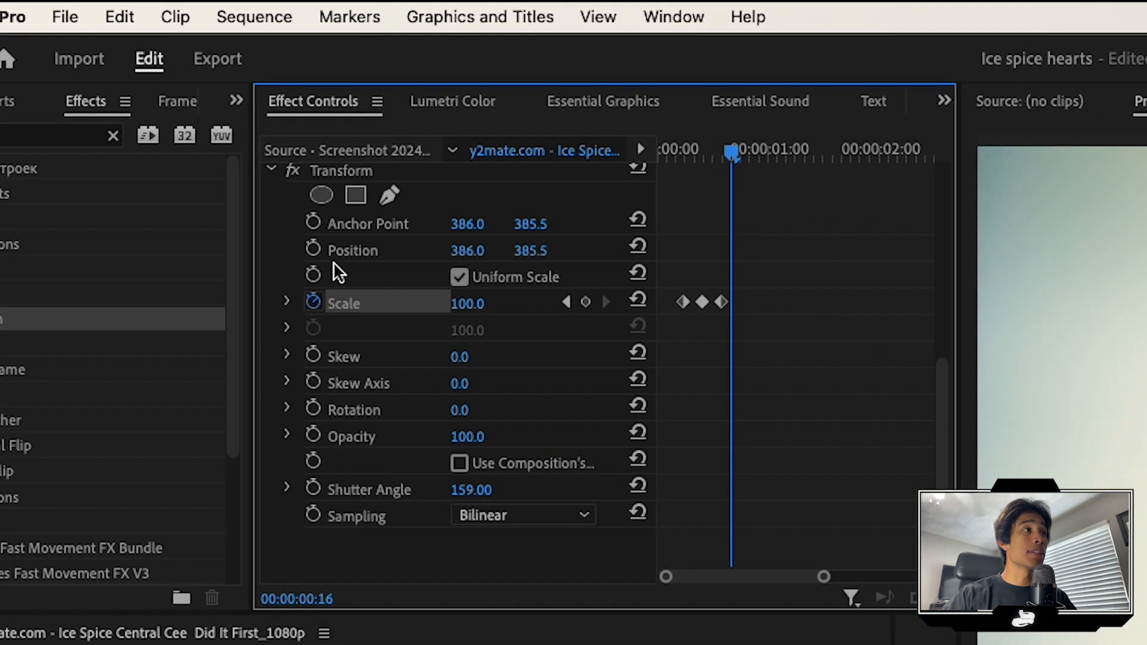
Convert all three Scale keyframes to Bezier interpolation and scrub through the eased pulse.
{"action": "left_click", "coordinate": [205, 164]}
{"action": "left_click_drag", "start_coordinate": [814, 275], "coordinate": [646, 321]}
{"action": "right_click", "coordinate": [690, 313]}
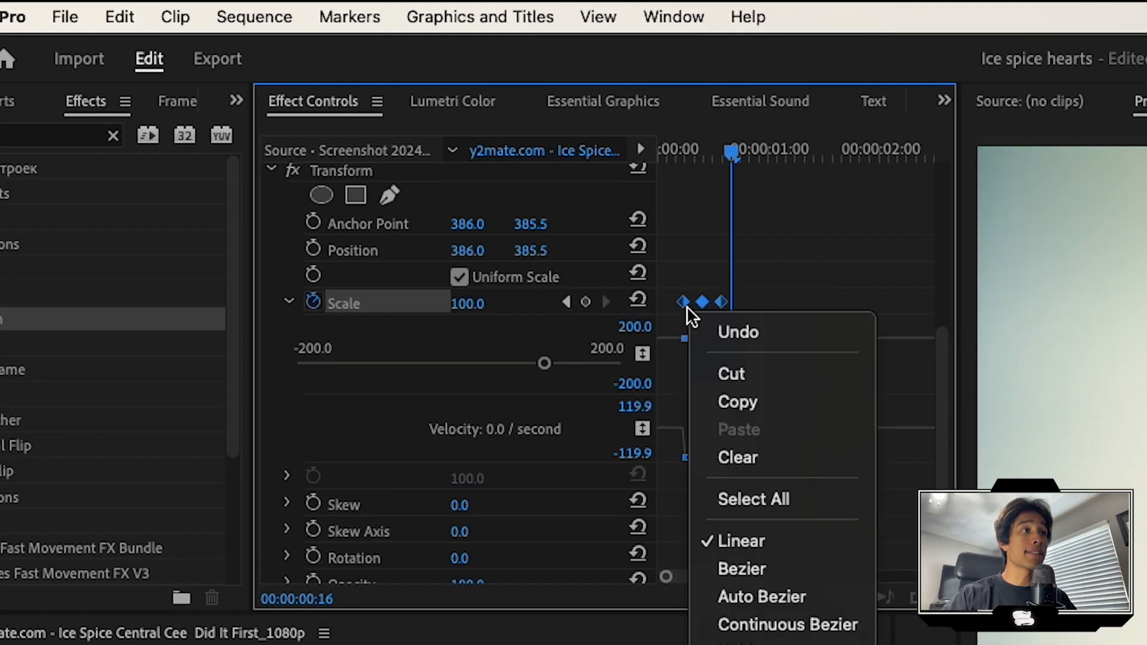
{"action": "left_click", "coordinate": [737, 566]}
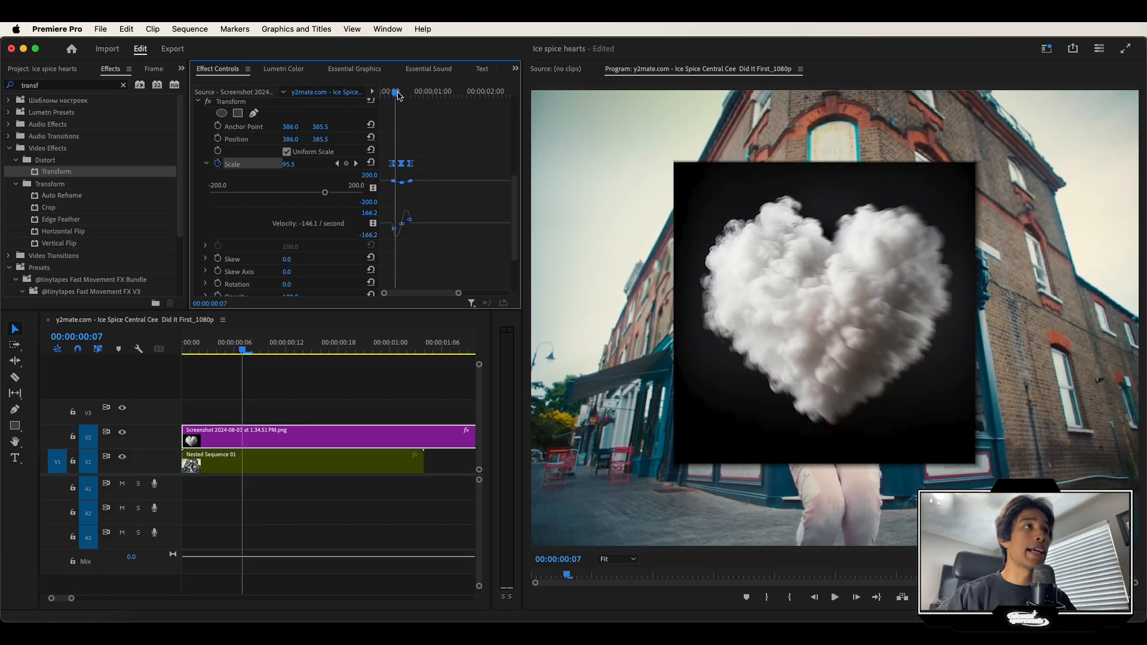
{"action": "mouse_move", "coordinate": [400, 94]}
{"action": "left_mouse_down"}
{"action": "mouse_move", "coordinate": [386, 92]}
{"action": "mouse_move", "coordinate": [415, 92]}
{"action": "left_mouse_up"}
Move the Scale keyframes to the start of the heart clip and duplicate them repeatedly along it to loop the pulse.
{"action": "left_click_drag", "start_coordinate": [394, 165], "coordinate": [384, 164]}
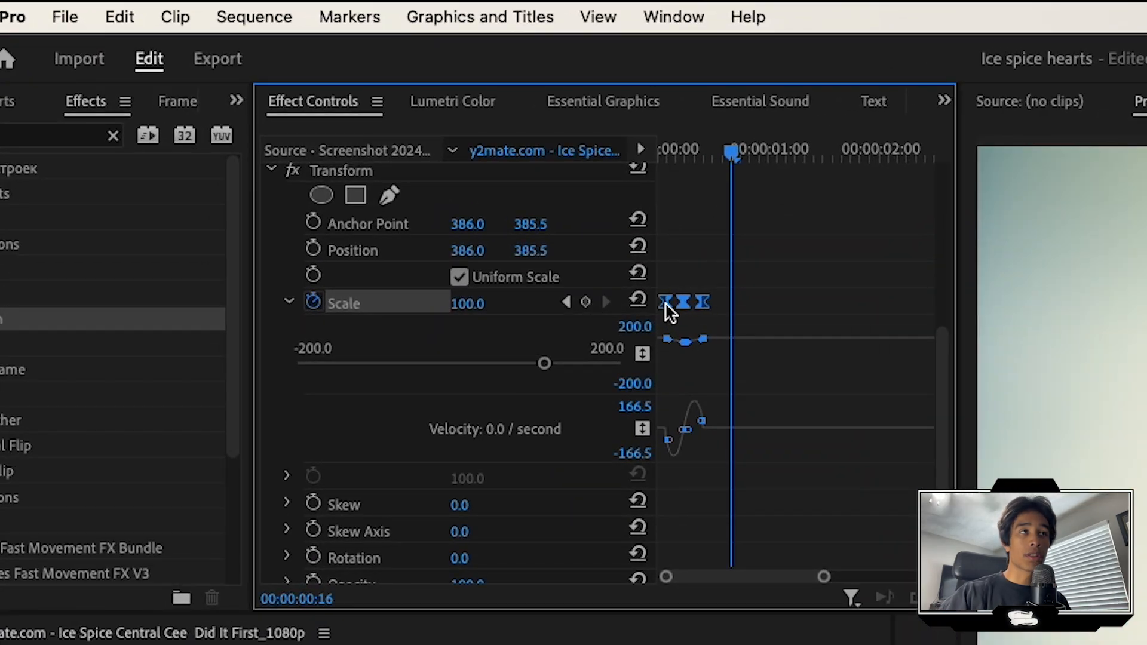
{"action": "left_click_drag", "start_coordinate": [665, 303], "coordinate": [777, 302]}
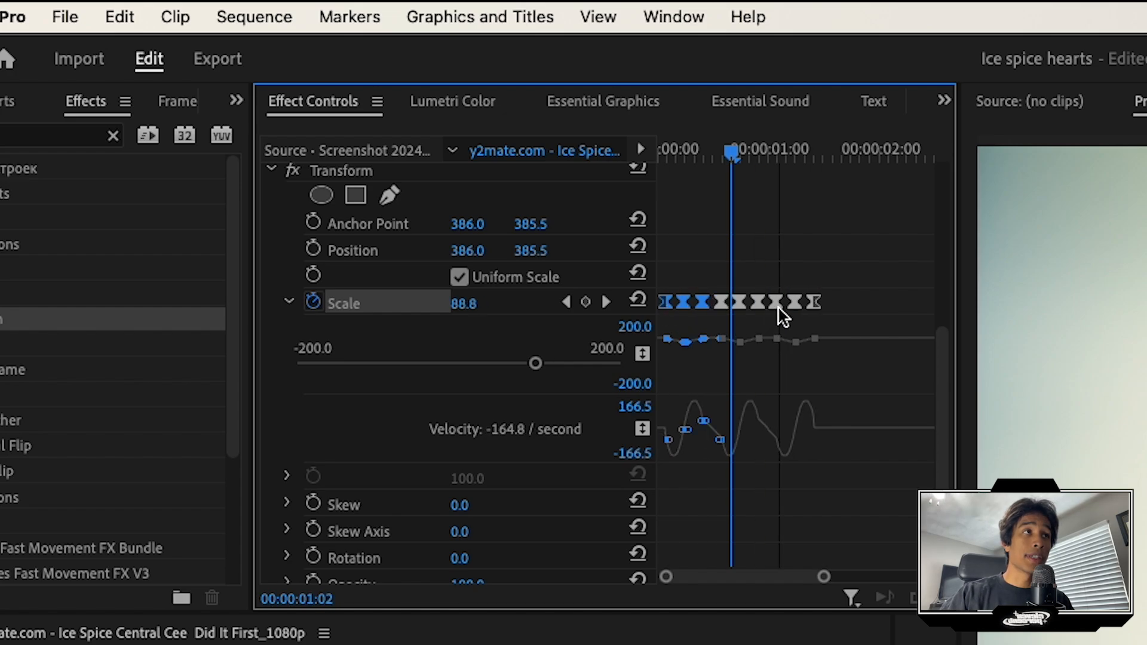
{"action": "left_click_drag", "start_coordinate": [666, 306], "coordinate": [835, 304]}
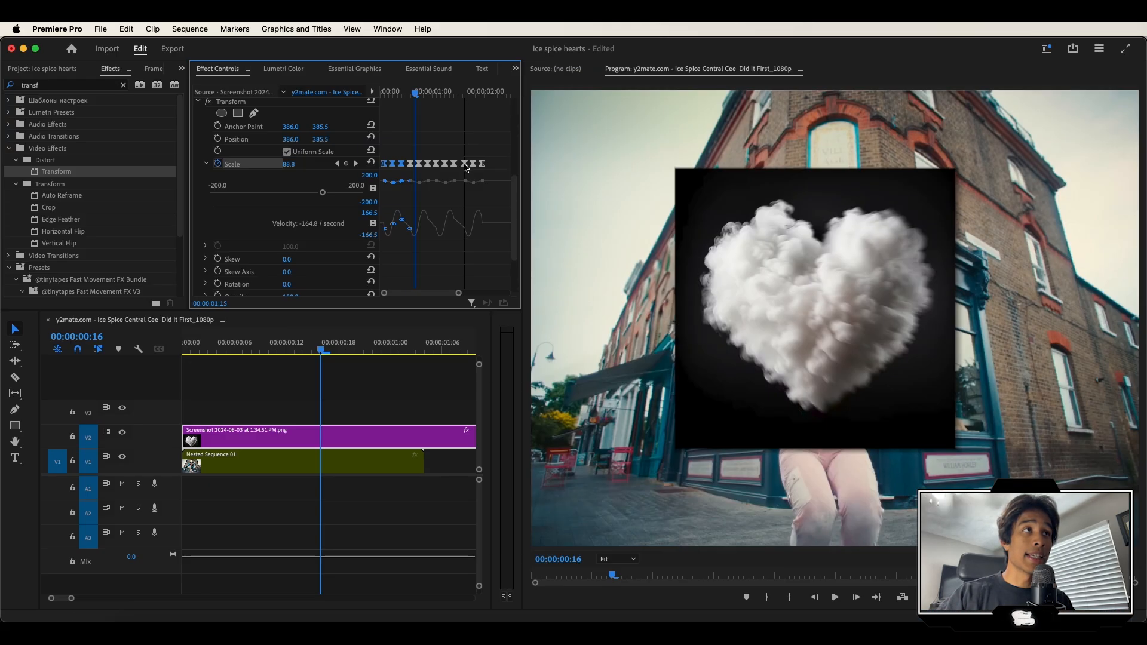
{"action": "left_click_drag", "start_coordinate": [384, 168], "coordinate": [490, 173]}
{"action": "key", "text": "space"}
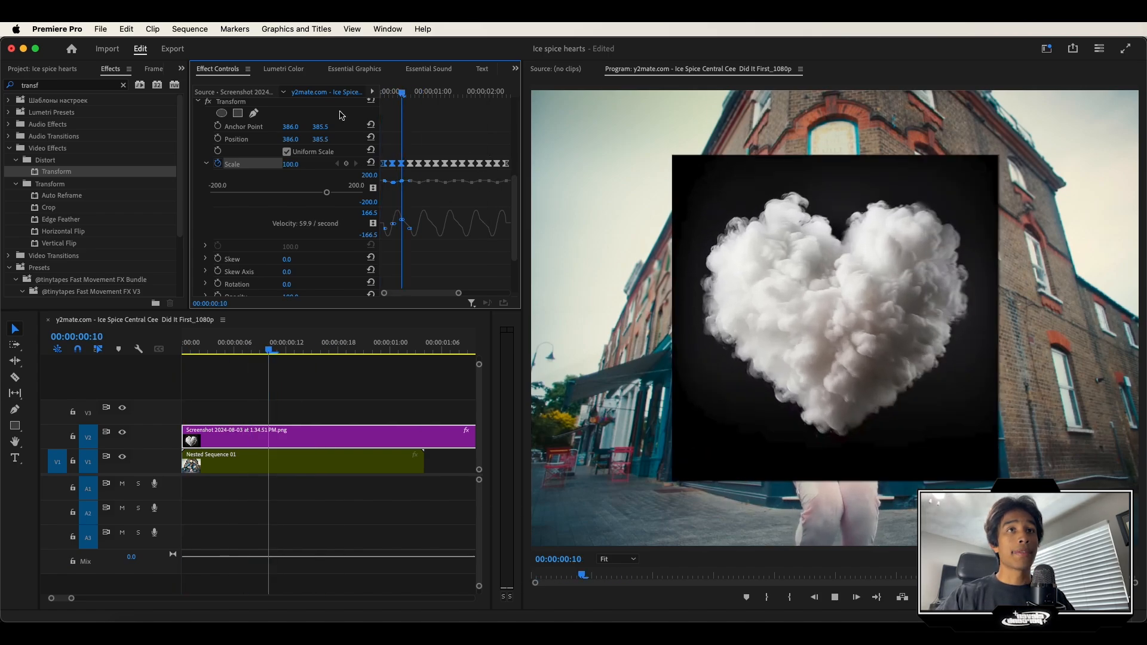
{"action": "key", "text": "minus"}
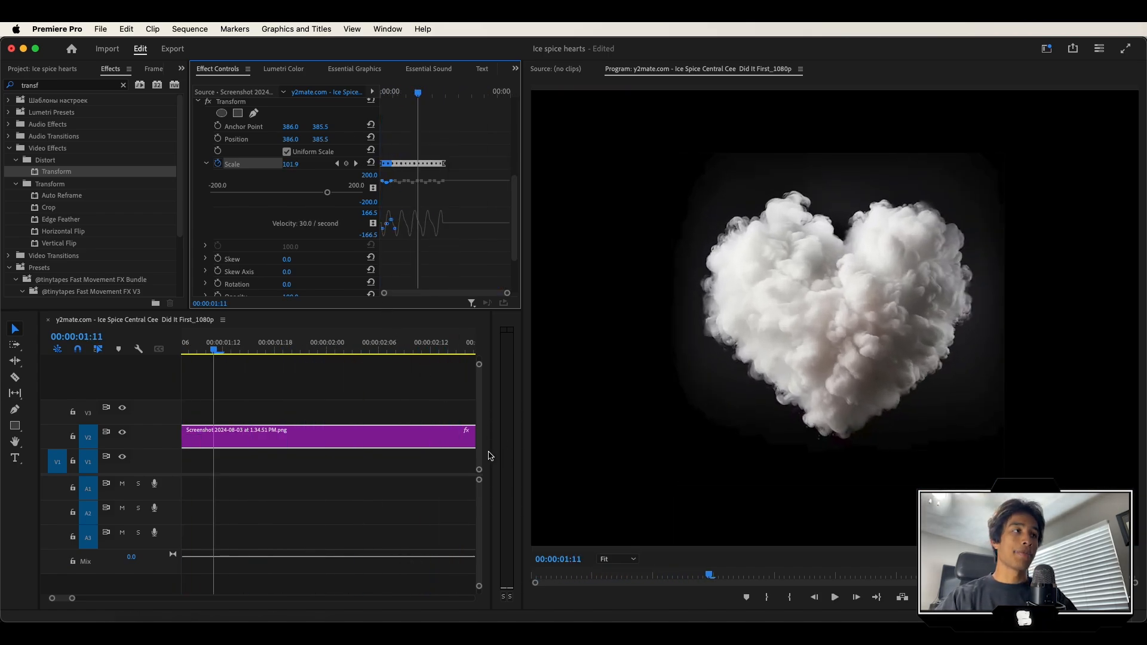
{"action": "left_click", "coordinate": [319, 379]}
{"action": "key", "text": "space"}
Cut the heart clip at the end of the nested sequence below it and delete the excess part.
{"action": "key", "text": "minus"}
{"action": "key", "text": "minus"}
{"action": "key", "text": "minus"}
{"action": "left_click", "coordinate": [269, 436]}
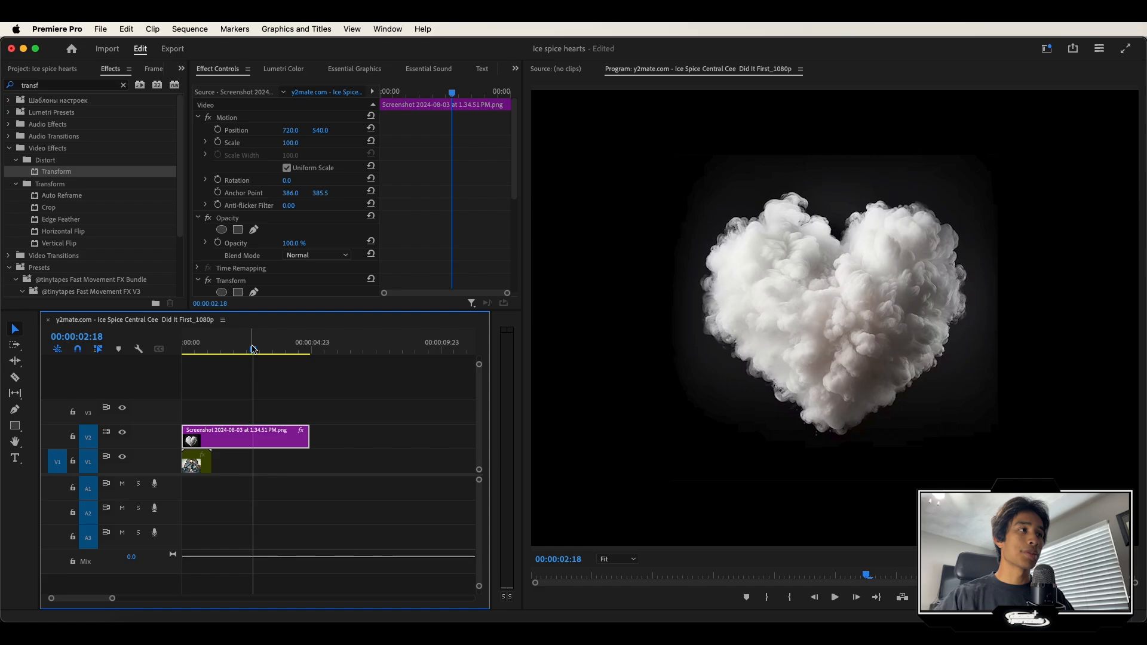
{"action": "left_click", "coordinate": [192, 349]}
{"action": "key", "text": "space"}
{"action": "key", "text": "equal"}
{"action": "key", "text": "equal"}
{"action": "key", "text": "space"}
{"action": "key", "text": "Left"}
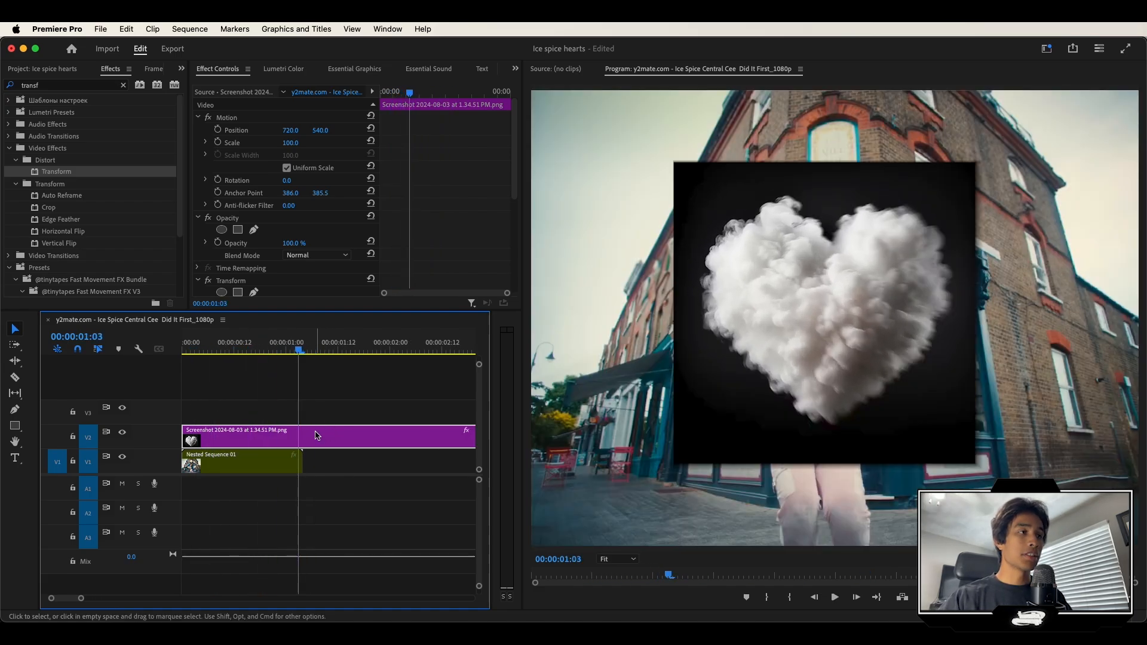
{"action": "key", "text": "super+k"}
{"action": "left_click", "coordinate": [316, 439]}
{"action": "key", "text": "BackSpace"}
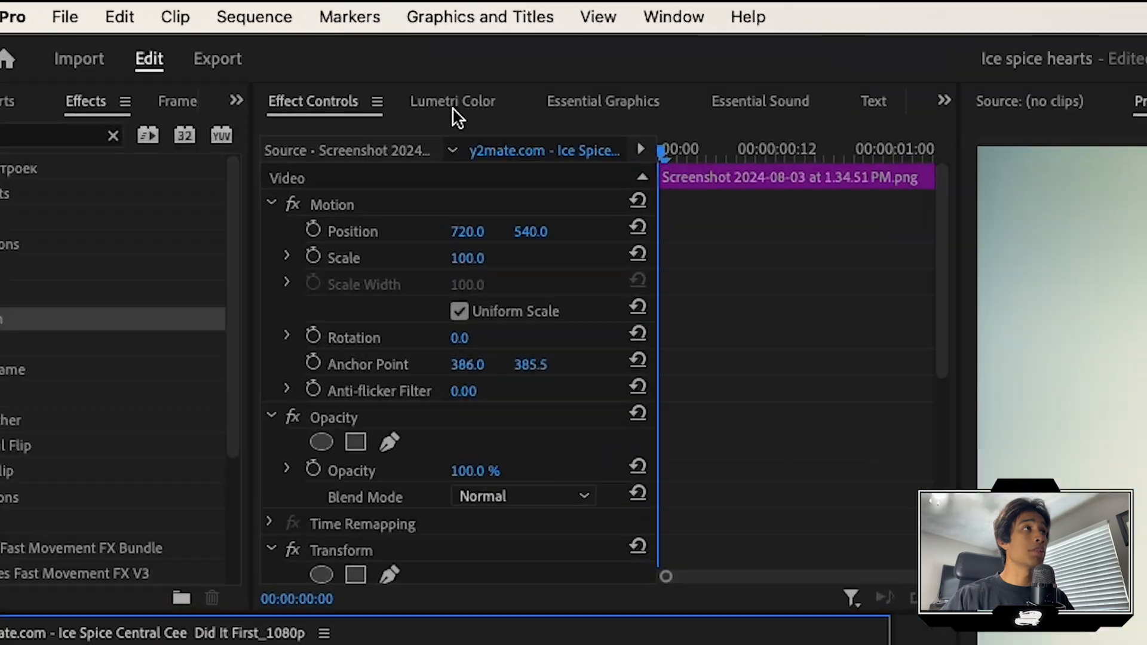
In the Basic Correction section of Lumetri Color, set the heart image's Tint to 83.3 to colour it pink.
{"action": "left_click", "coordinate": [283, 69]}
{"action": "scroll", "coordinate": [460, 314], "scroll_direction": "up", "scroll_amount": 4}
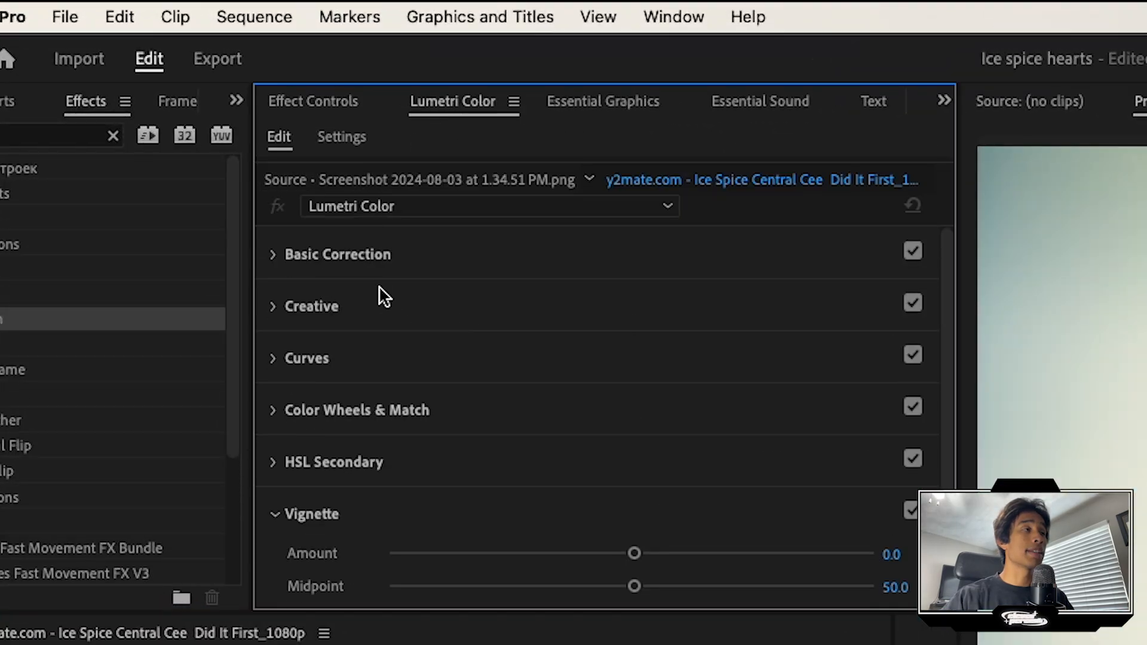
{"action": "left_click", "coordinate": [309, 257]}
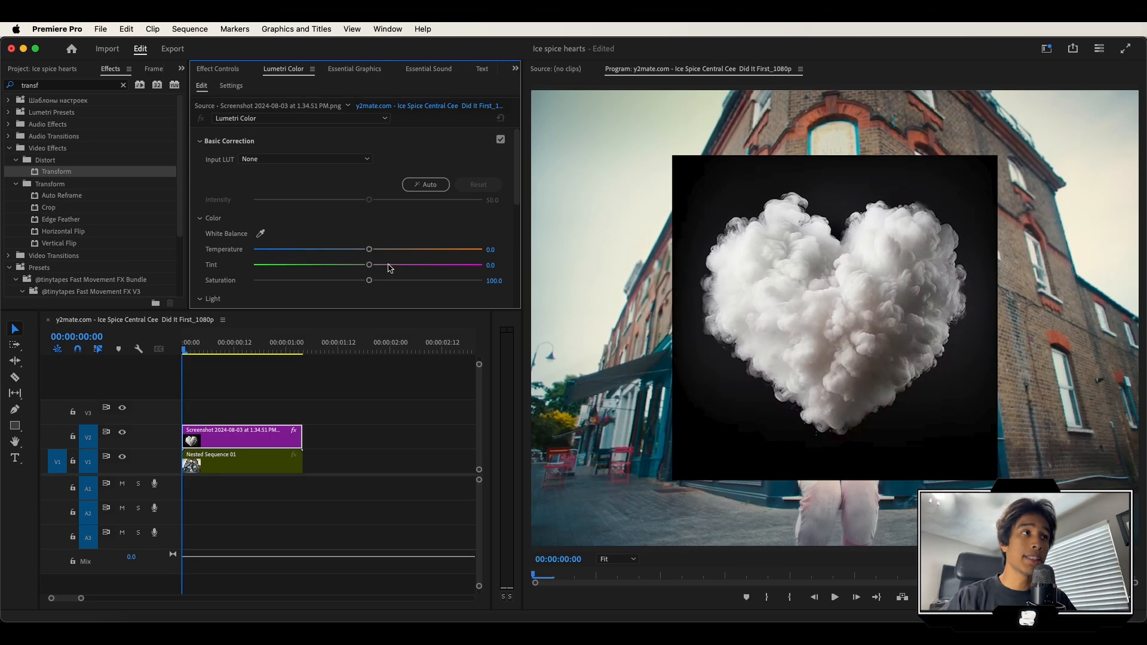
{"action": "left_click_drag", "start_coordinate": [677, 516], "coordinate": [742, 516]}
{"action": "left_click_drag", "start_coordinate": [420, 267], "coordinate": [467, 269]}
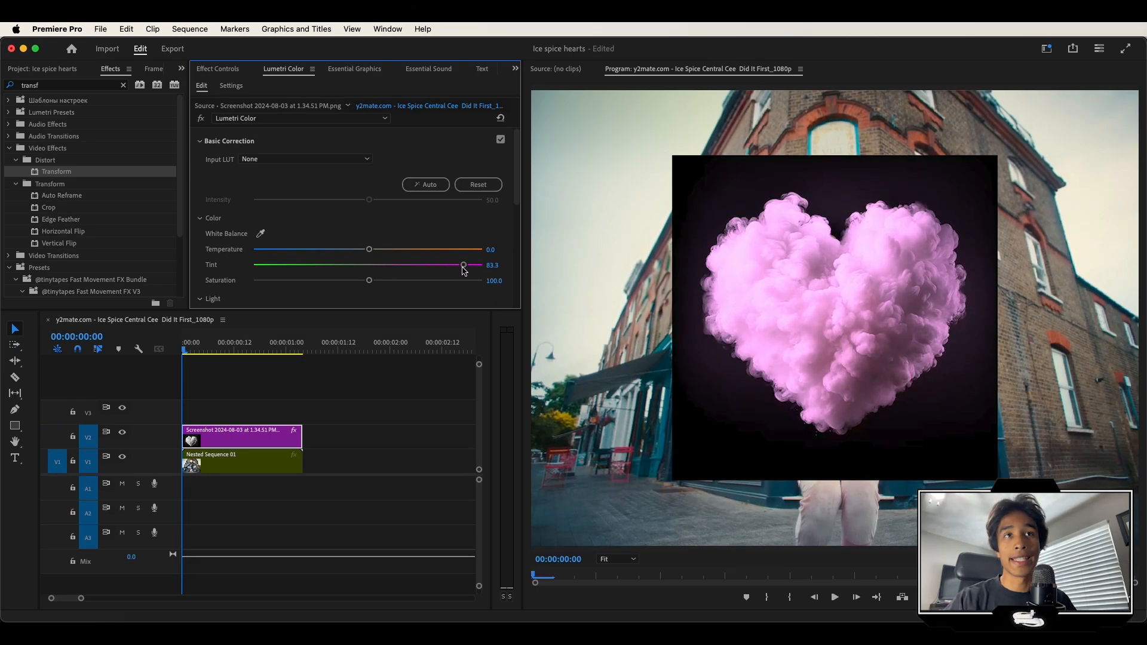
Set the heart image's light correction to Contrast 82.8, Highlights -100, Shadows 82.8 and Blacks -100.
{"action": "scroll", "coordinate": [352, 217], "scroll_direction": "down", "scroll_amount": 4}
{"action": "left_click_drag", "start_coordinate": [383, 249], "coordinate": [464, 248]}
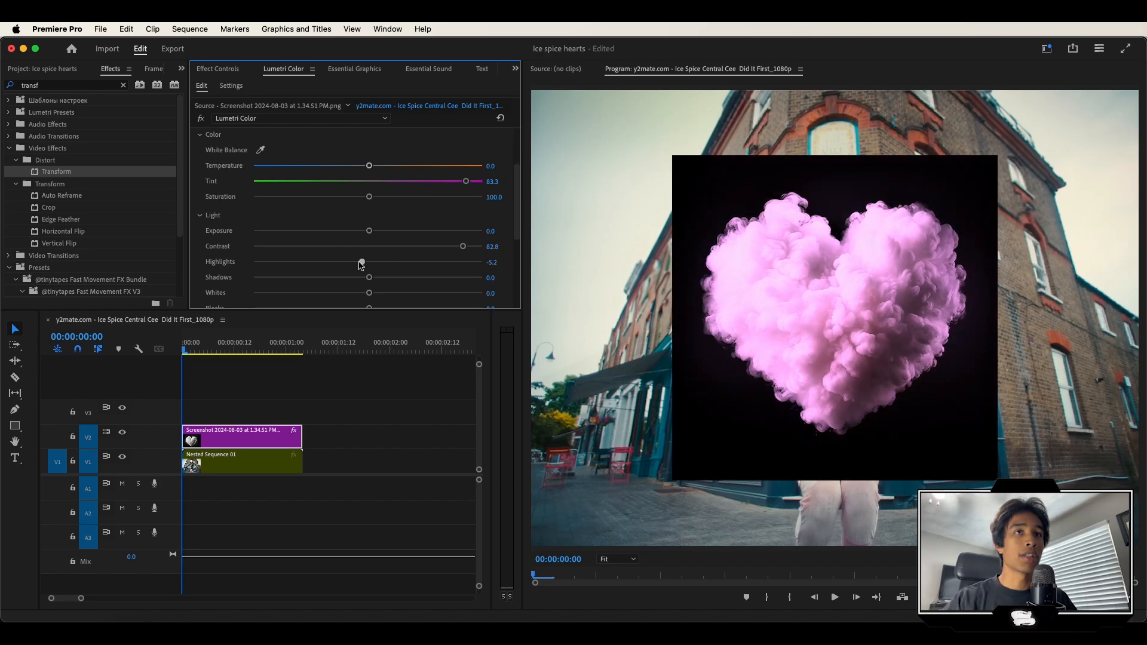
{"action": "left_click_drag", "start_coordinate": [369, 262], "coordinate": [255, 270]}
{"action": "left_click_drag", "start_coordinate": [369, 277], "coordinate": [432, 279]}
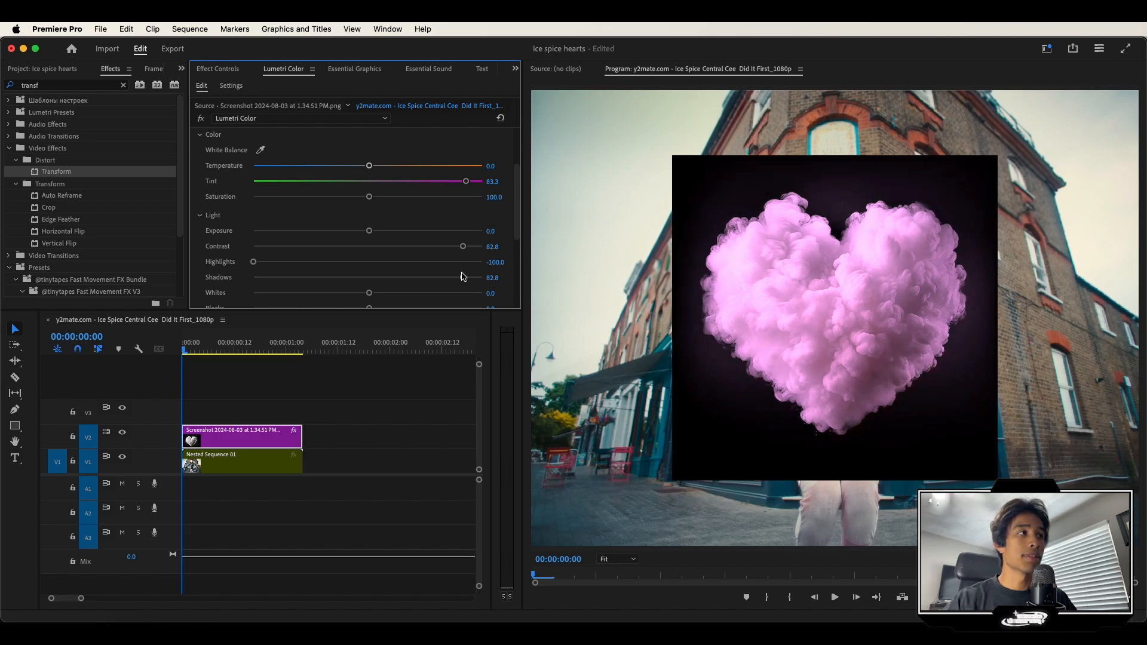
{"action": "scroll", "coordinate": [392, 284], "scroll_direction": "down", "scroll_amount": 2}
{"action": "left_click_drag", "start_coordinate": [371, 288], "coordinate": [253, 286]}
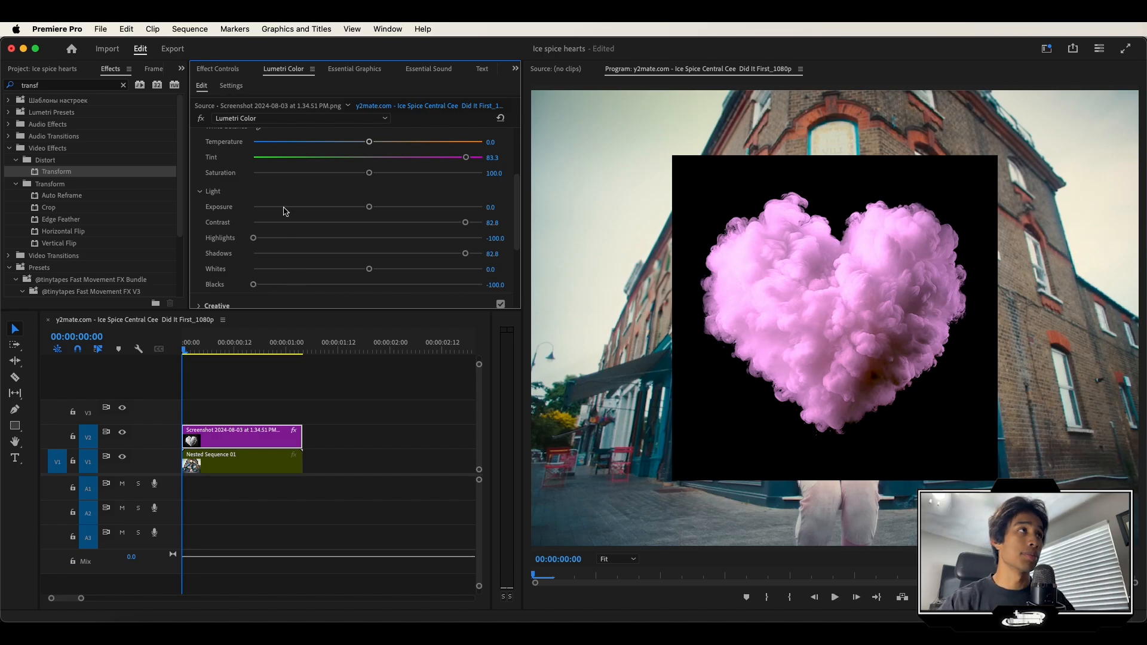
{"action": "scroll", "coordinate": [285, 211], "scroll_direction": "up", "scroll_amount": 5}
Set the heart clip's opacity blend mode to Screen and play back the composite over the video.
{"action": "left_click", "coordinate": [230, 69]}
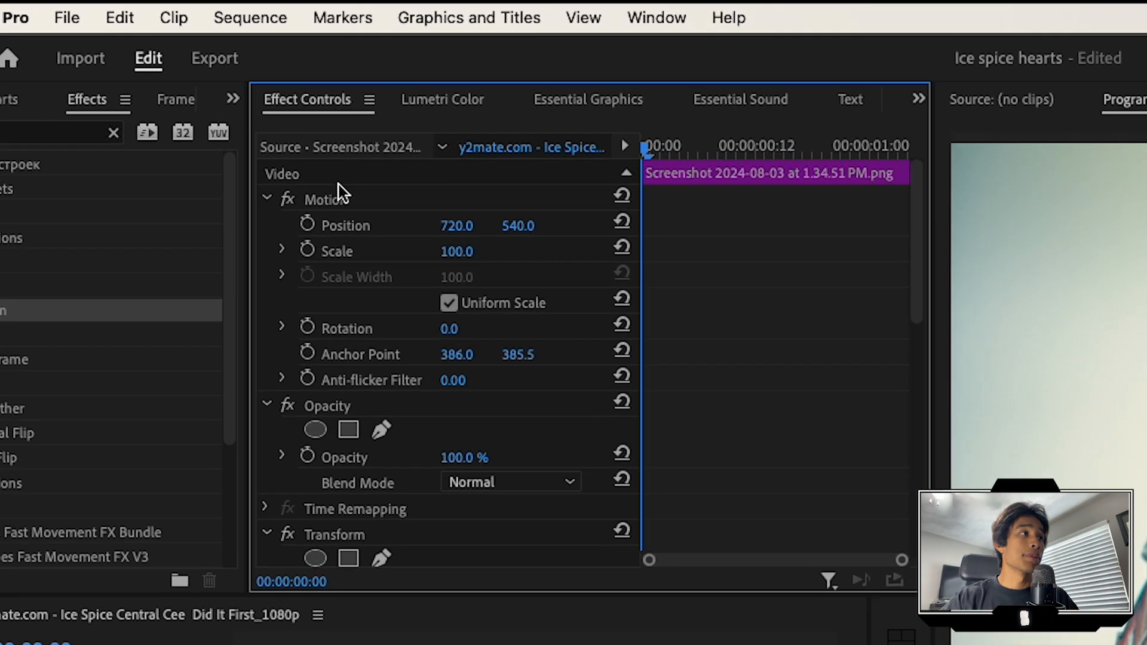
{"action": "left_click", "coordinate": [292, 255]}
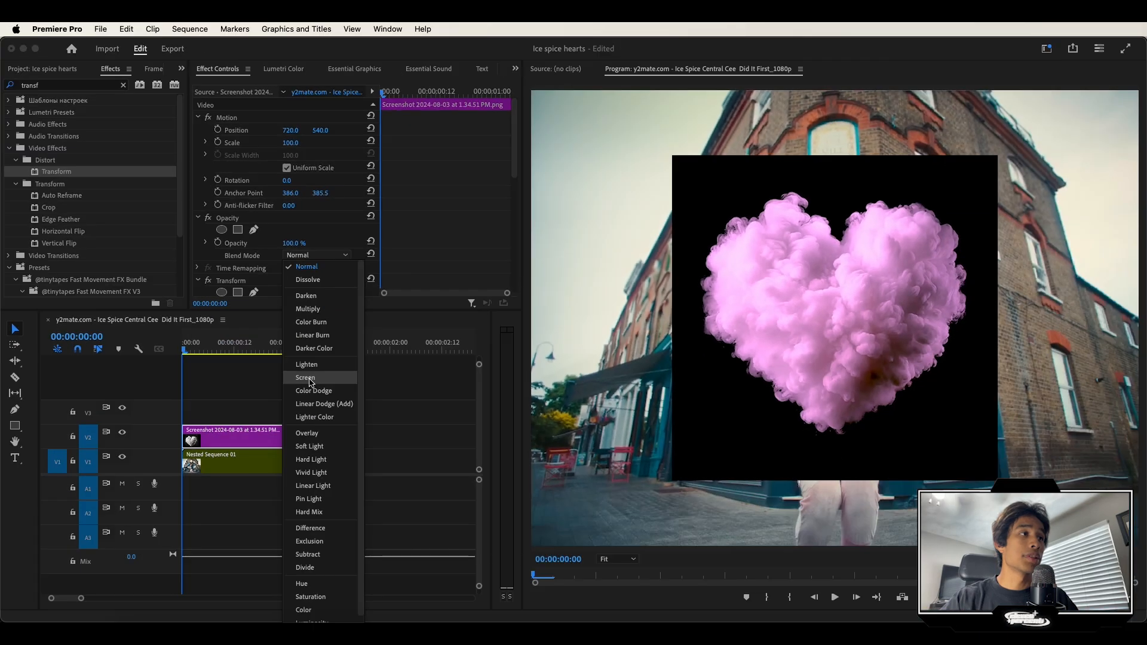
{"action": "left_click", "coordinate": [310, 377]}
{"action": "key", "text": "space"}
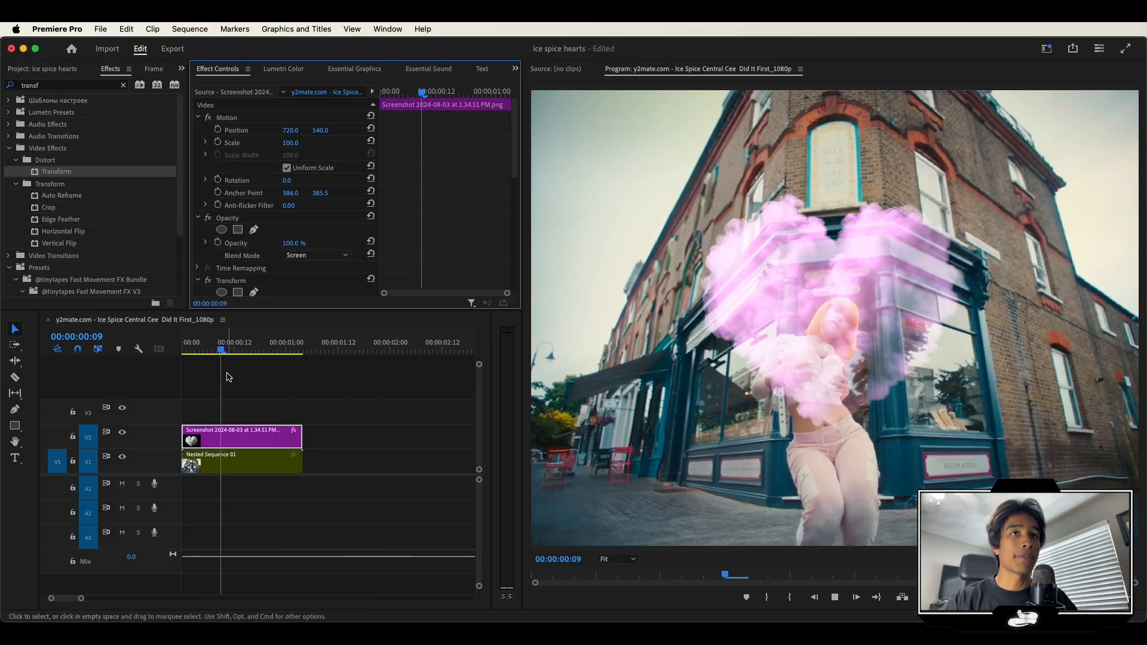
{"action": "key", "text": "space"}
{"action": "left_click_drag", "start_coordinate": [250, 350], "coordinate": [202, 358]}
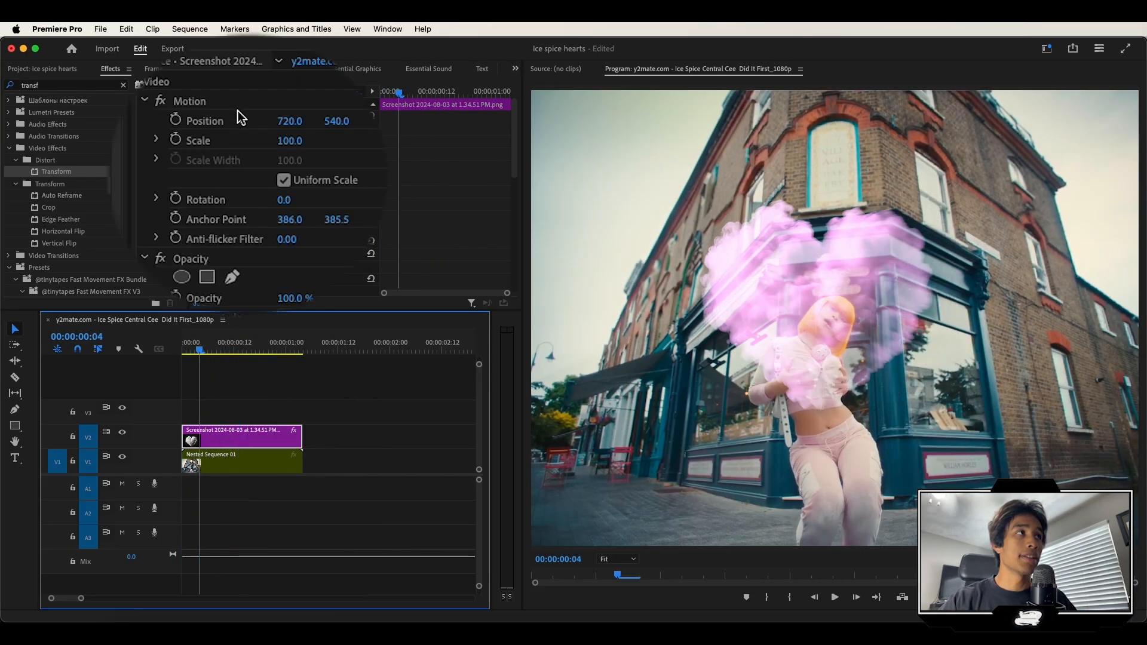
In the heart clip's Motion settings, set Scale to 60, Position to 170, 146 and Rotation to -13°.
{"action": "left_click_drag", "start_coordinate": [295, 145], "coordinate": [159, 121]}
{"action": "left_click_drag", "start_coordinate": [337, 121], "coordinate": [101, 121]}
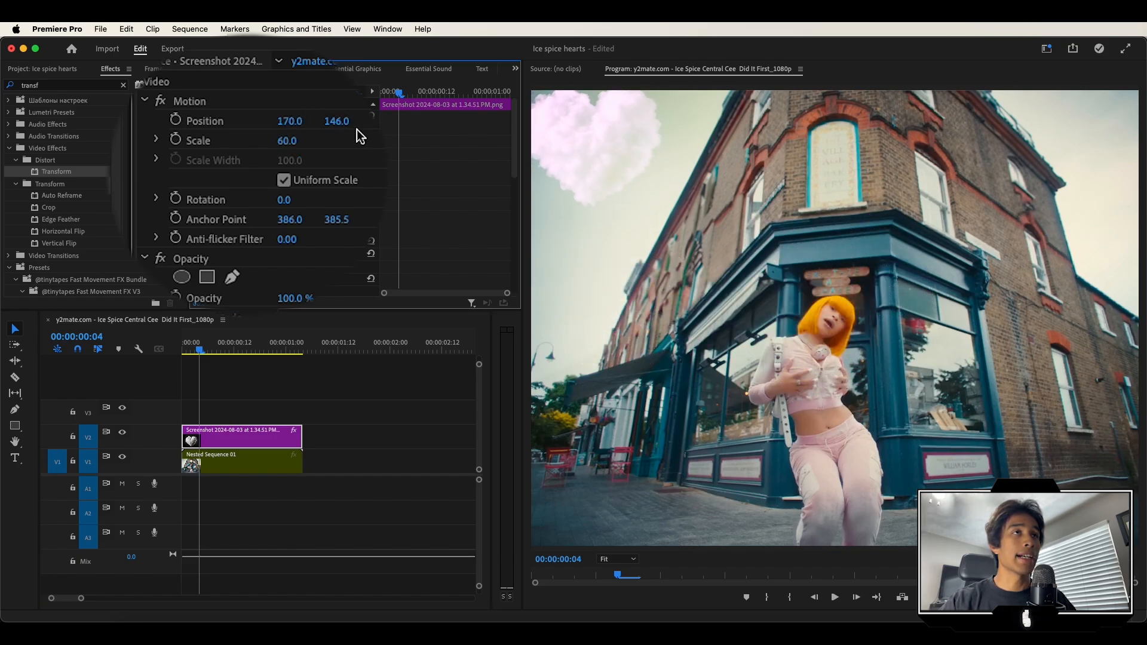
{"action": "left_click_drag", "start_coordinate": [284, 199], "coordinate": [276, 180]}
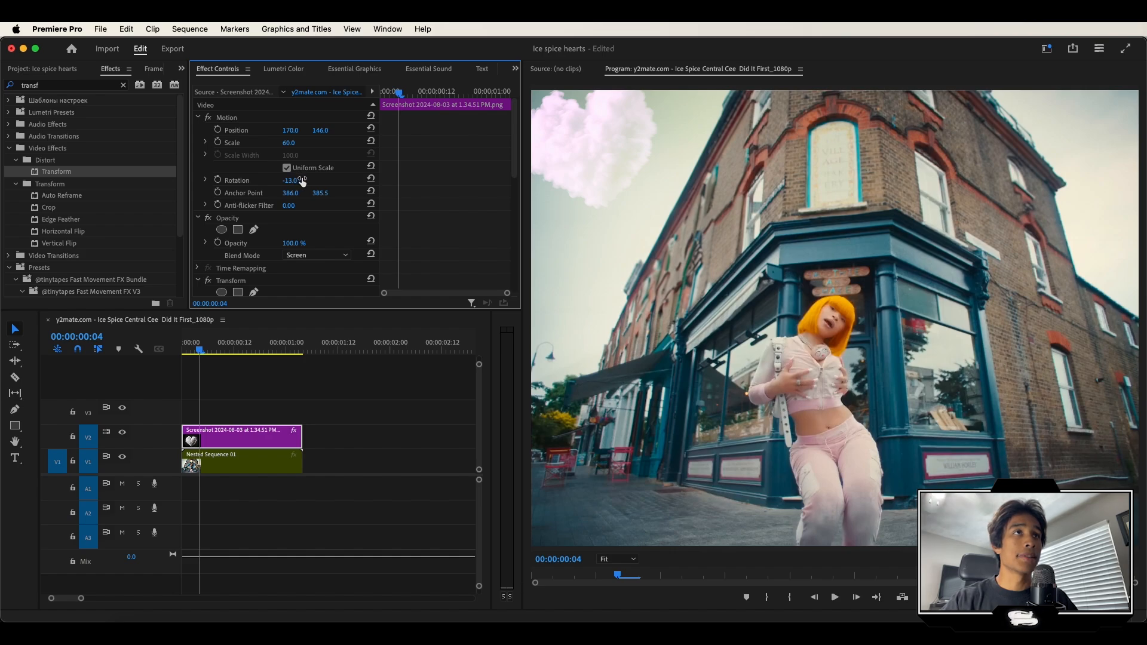
{"action": "scroll", "coordinate": [722, 132], "scroll_direction": "up", "scroll_amount": 1}
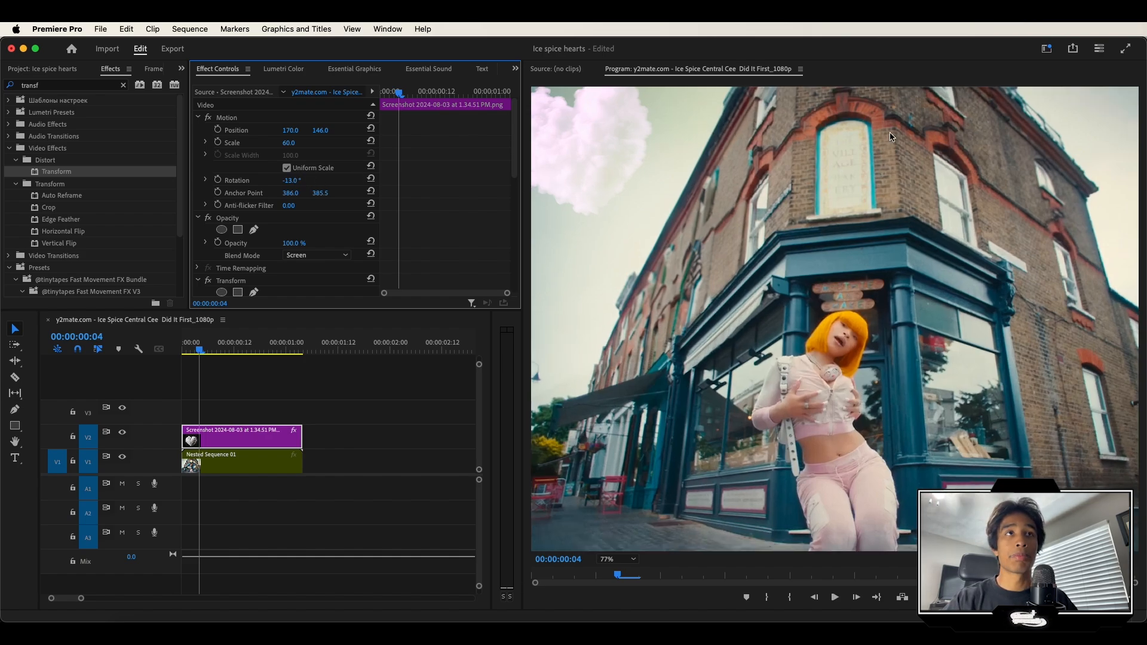
{"action": "scroll", "coordinate": [877, 168], "scroll_direction": "down", "scroll_amount": 1}
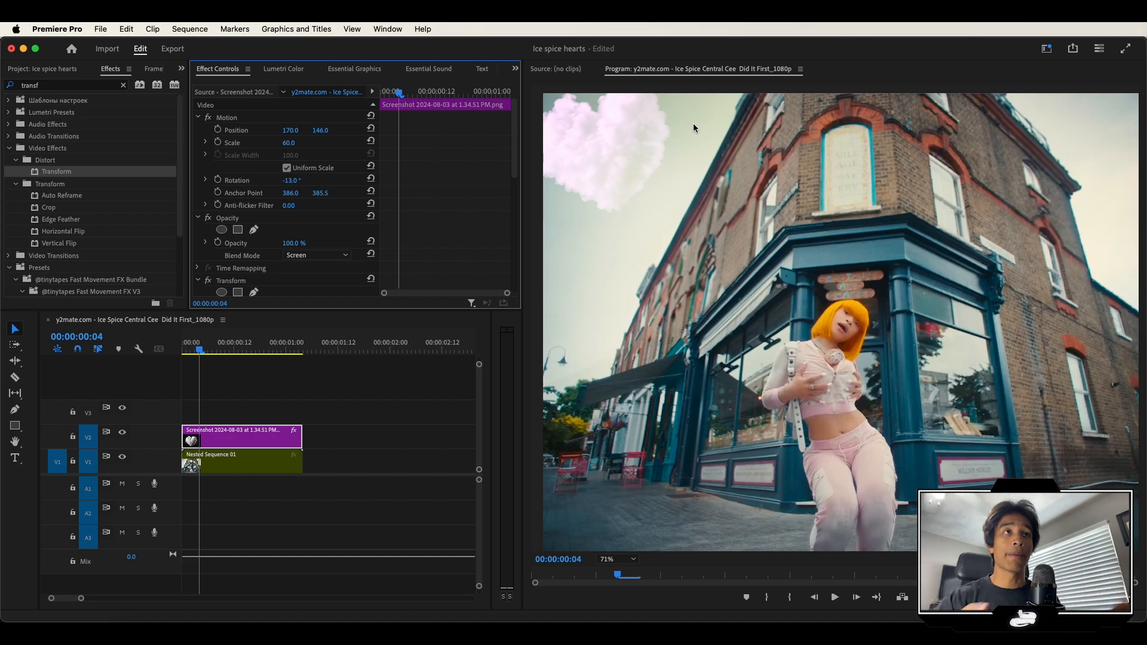
Play back the composite and duplicate the heart clip onto video track V3 directly above the original.
{"action": "left_click_drag", "start_coordinate": [200, 352], "coordinate": [178, 353]}
{"action": "key", "text": "space"}
{"action": "key", "text": "space"}
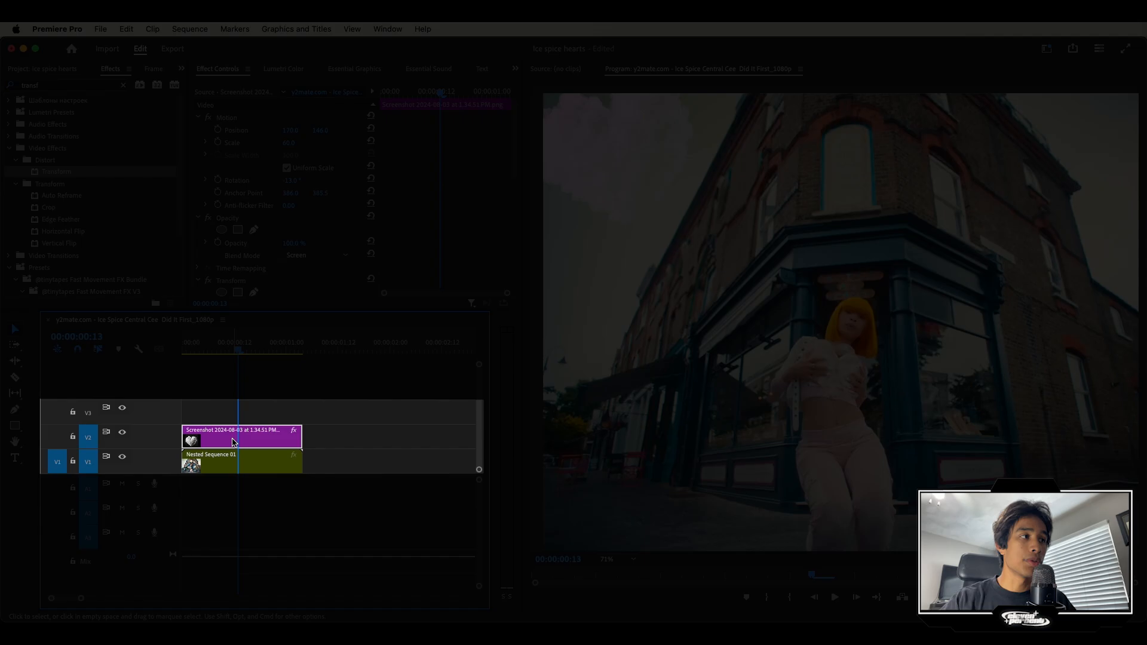
{"action": "left_click_drag", "start_coordinate": [234, 442], "coordinate": [230, 416]}
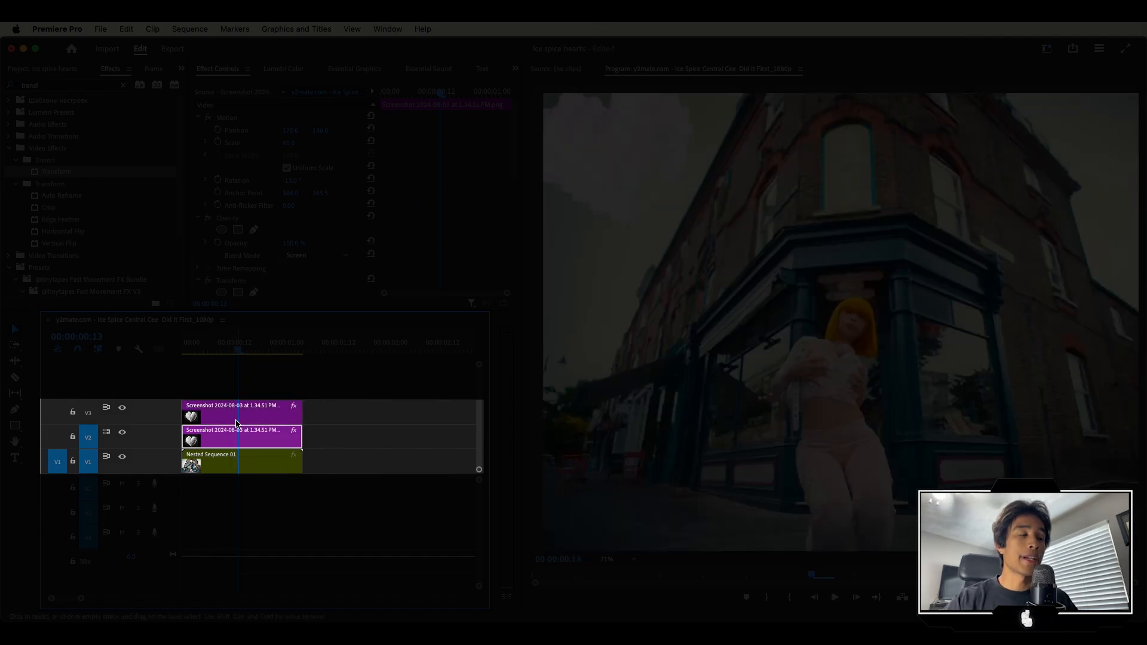
{"action": "left_click", "coordinate": [251, 417]}
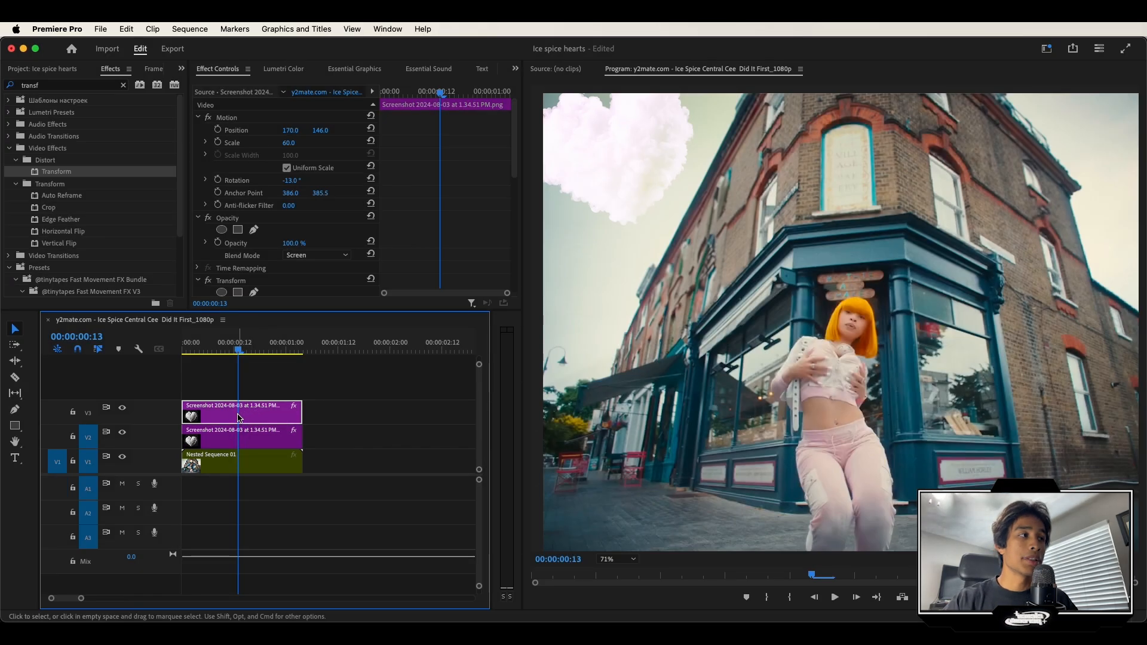
Play back and scrub through the clip with the two stacked heart layers.
{"action": "left_click_drag", "start_coordinate": [183, 413], "coordinate": [303, 406]}
{"action": "key", "text": "space"}
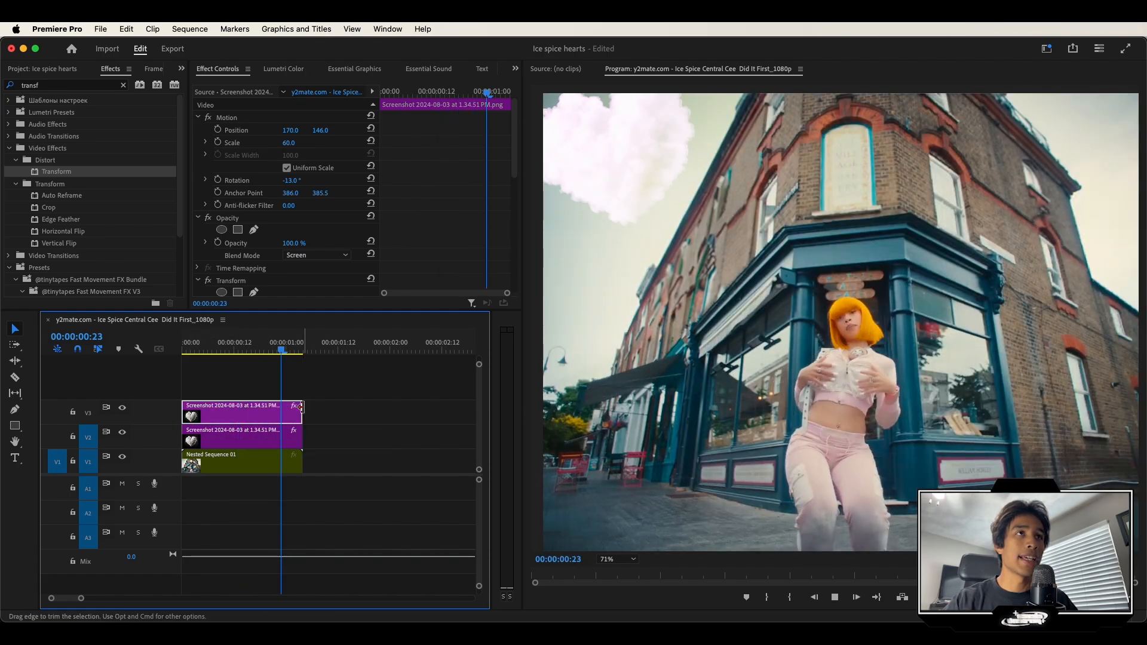
{"action": "key", "text": "space"}
{"action": "left_click", "coordinate": [270, 351]}
{"action": "left_click_drag", "start_coordinate": [272, 350], "coordinate": [220, 358]}
{"action": "key", "text": "space"}
{"action": "key", "text": "space"}
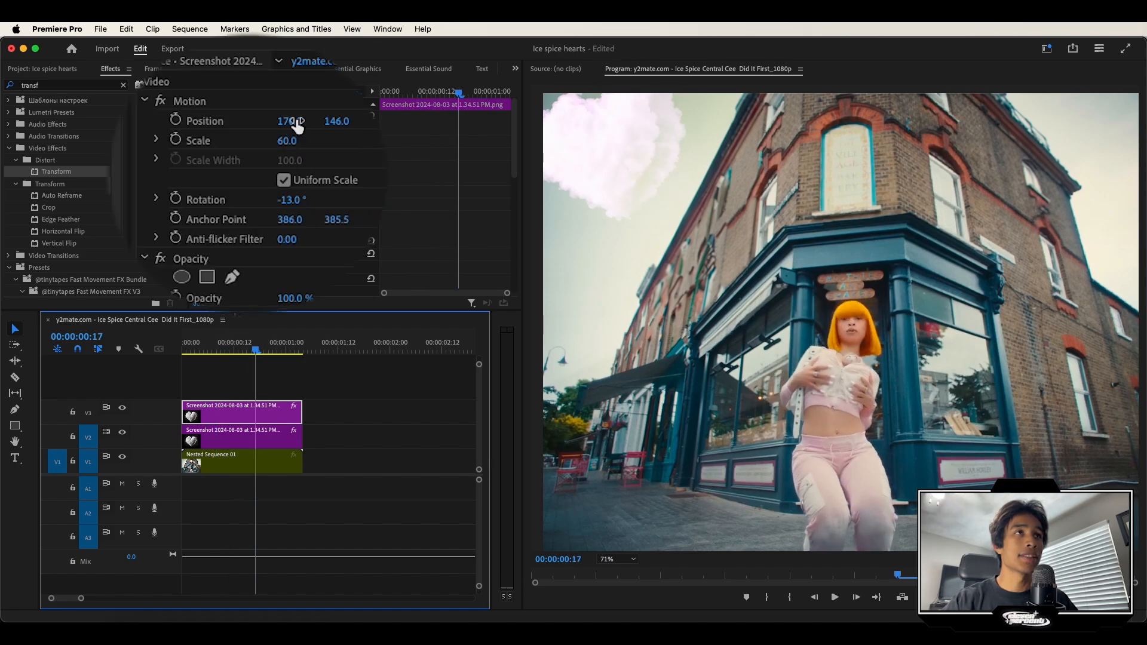
In the duplicated heart's Motion settings, set Position to 1273, 170, Scale to 48 and Rotation to 29°.
{"action": "left_click_drag", "start_coordinate": [295, 131], "coordinate": [372, 131]}
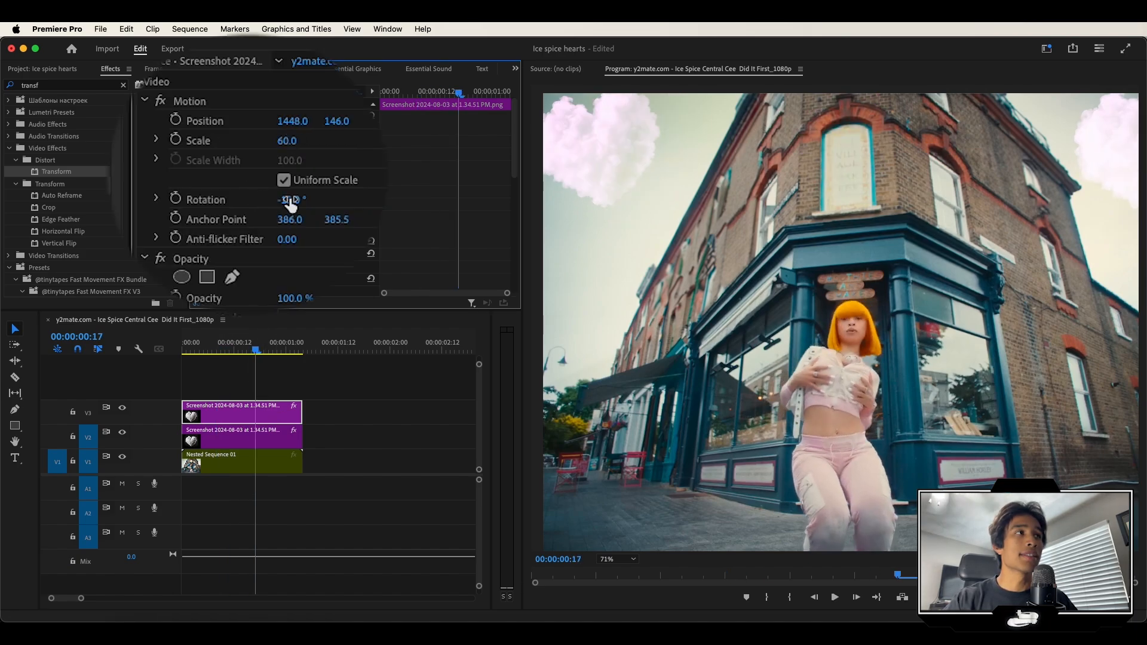
{"action": "left_click_drag", "start_coordinate": [290, 200], "coordinate": [315, 201]}
{"action": "mouse_move", "coordinate": [287, 142]}
{"action": "left_mouse_down"}
{"action": "mouse_move", "coordinate": [273, 142]}
{"action": "mouse_move", "coordinate": [289, 121]}
{"action": "left_mouse_up"}
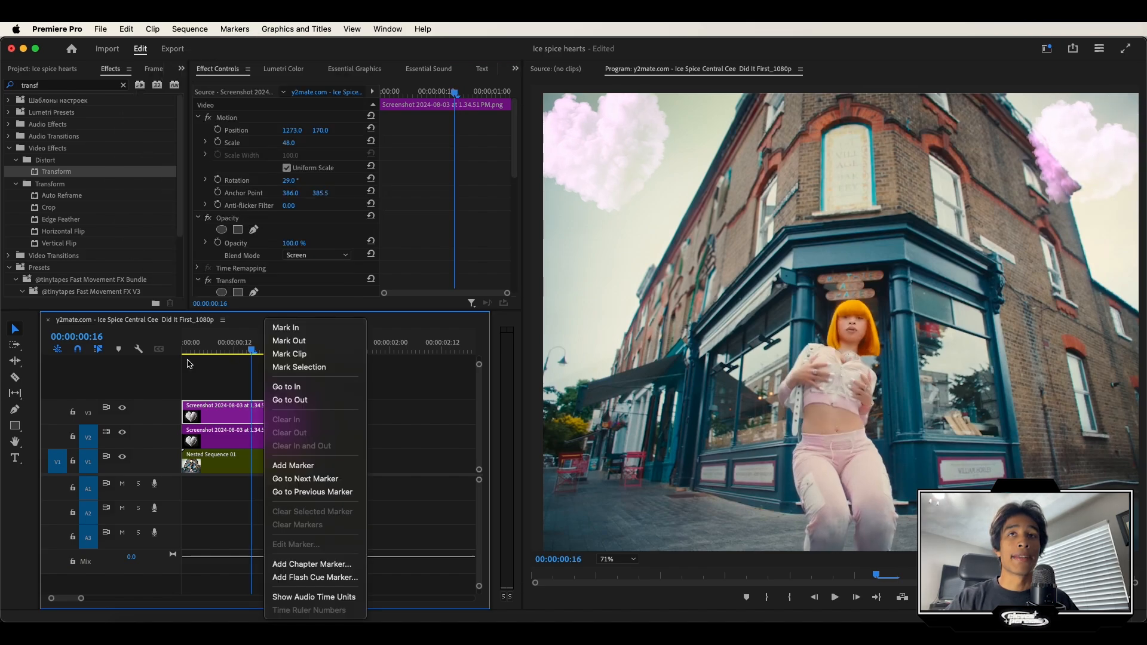
Play back the sequence to check both hearts against the sky and the building.
{"action": "left_click", "coordinate": [179, 365]}
{"action": "key", "text": "space"}
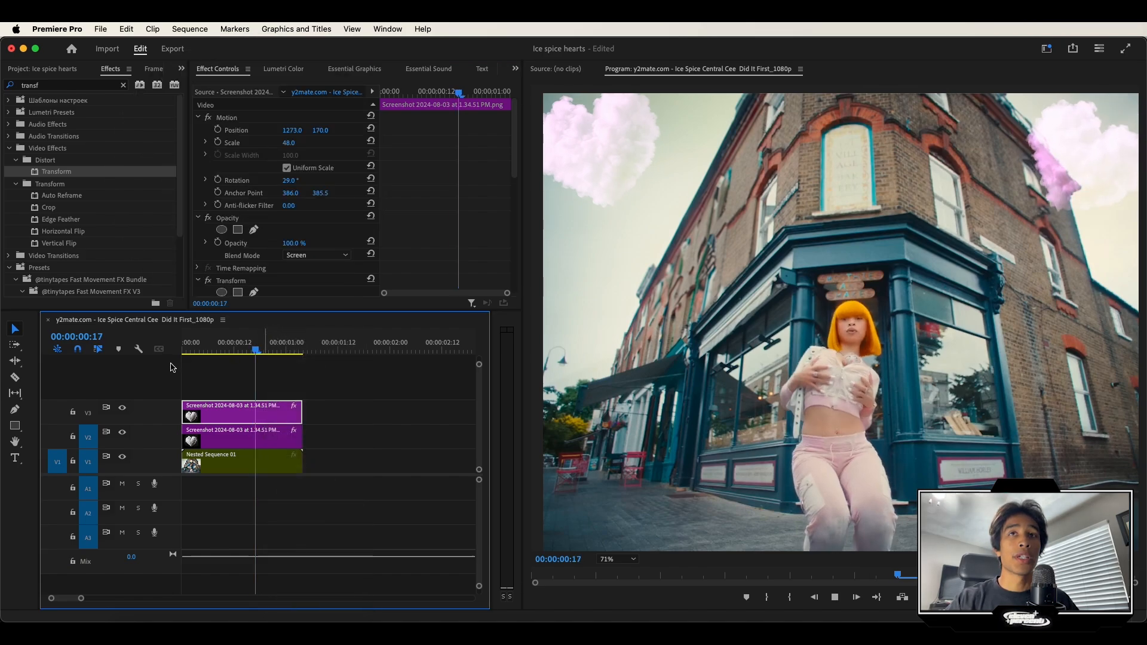
{"action": "right_click", "coordinate": [279, 350]}
{"action": "left_click", "coordinate": [277, 353]}
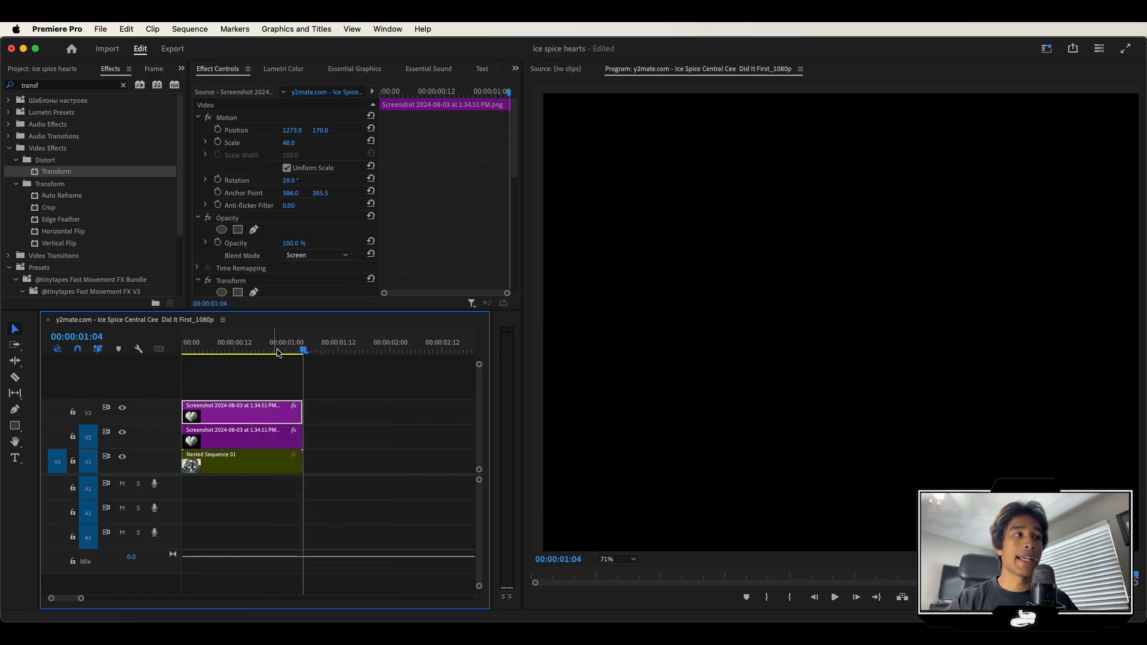
{"action": "right_click", "coordinate": [278, 353]}
{"action": "left_click", "coordinate": [210, 351]}
Duplicate the Nested Sequence 01 video clip from V1 onto V4, above both heart clips.
{"action": "right_click", "coordinate": [229, 463]}
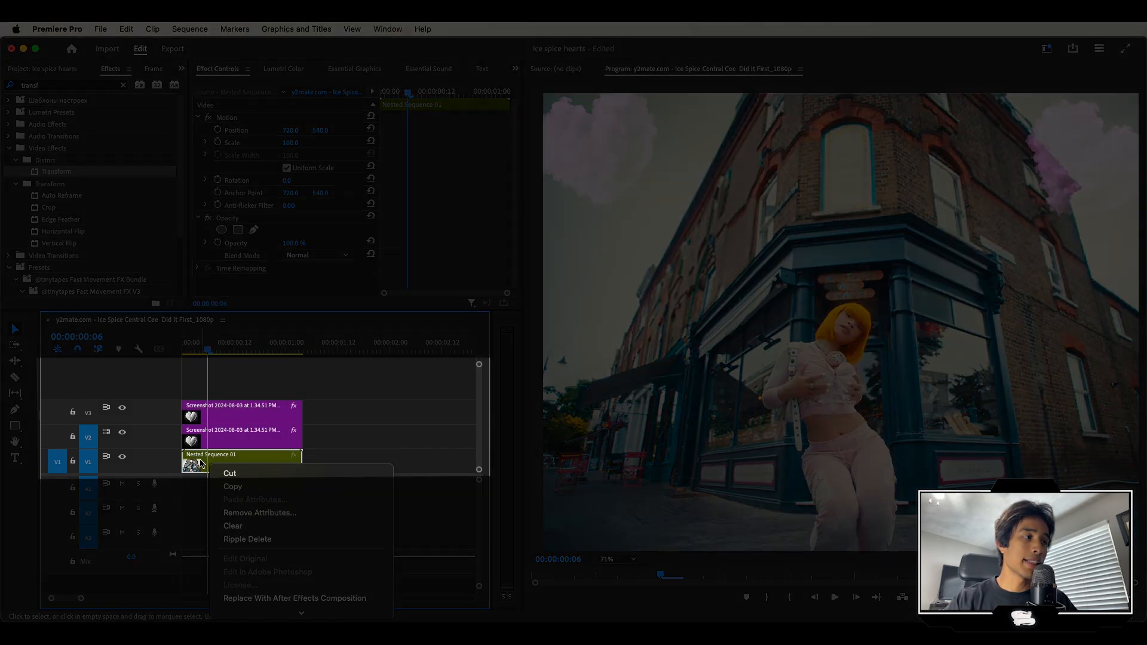
{"action": "left_click", "coordinate": [196, 461]}
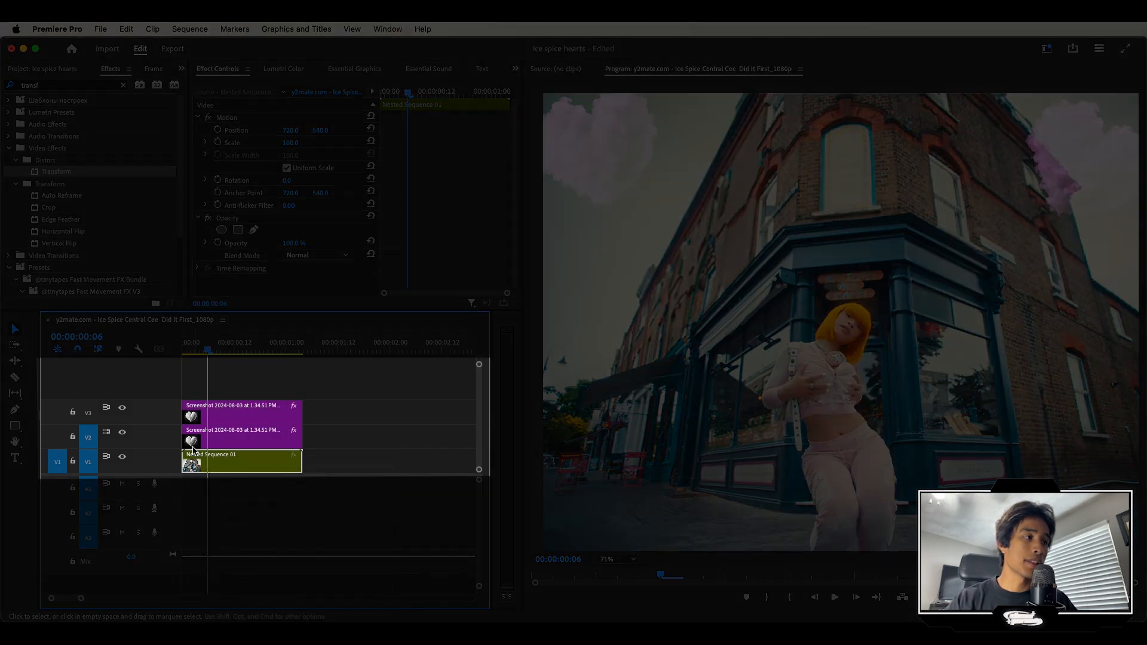
{"action": "left_click", "coordinate": [197, 388]}
{"action": "left_click_drag", "start_coordinate": [226, 452], "coordinate": [227, 388]}
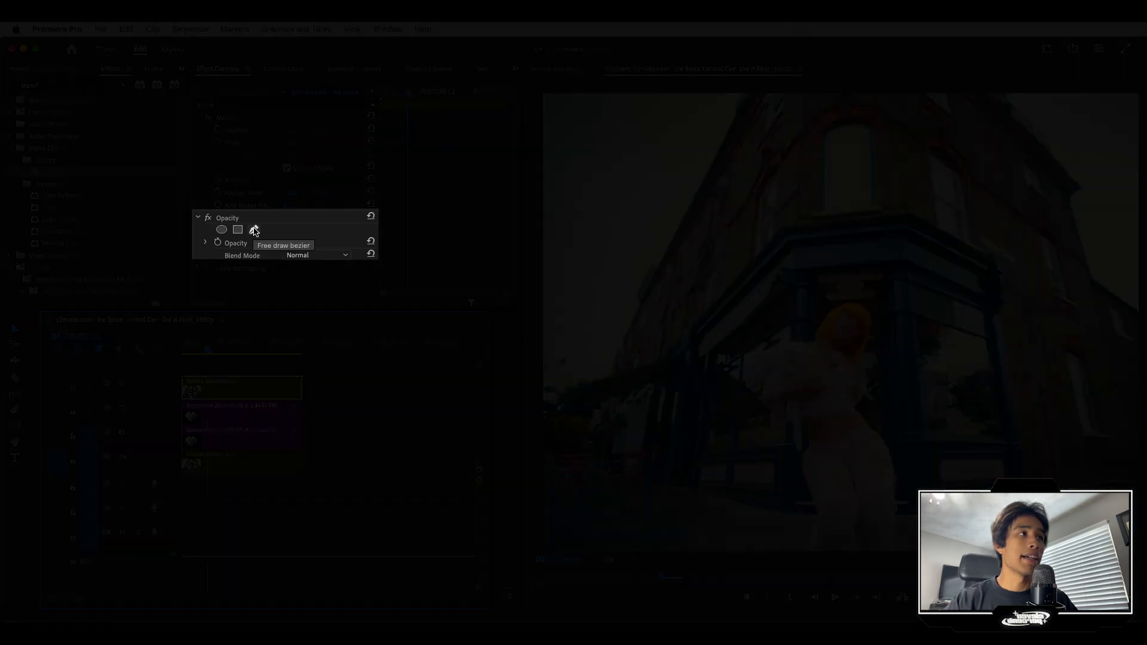
On the upper Nested Sequence 01, draw a free-form opacity mask around the sky beside the building, invert it and set its feather to 38.
{"action": "scroll", "coordinate": [787, 483], "scroll_direction": "down", "scroll_amount": 1}
{"action": "scroll", "coordinate": [787, 483], "scroll_direction": "down", "scroll_amount": 1}
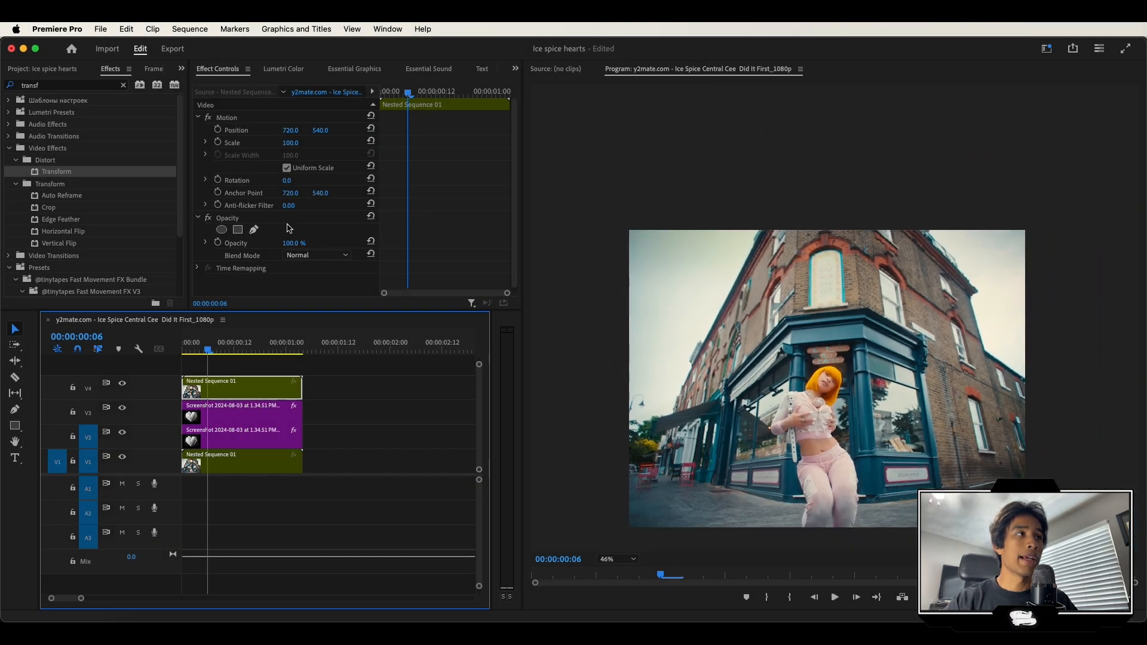
{"action": "left_click", "coordinate": [254, 229]}
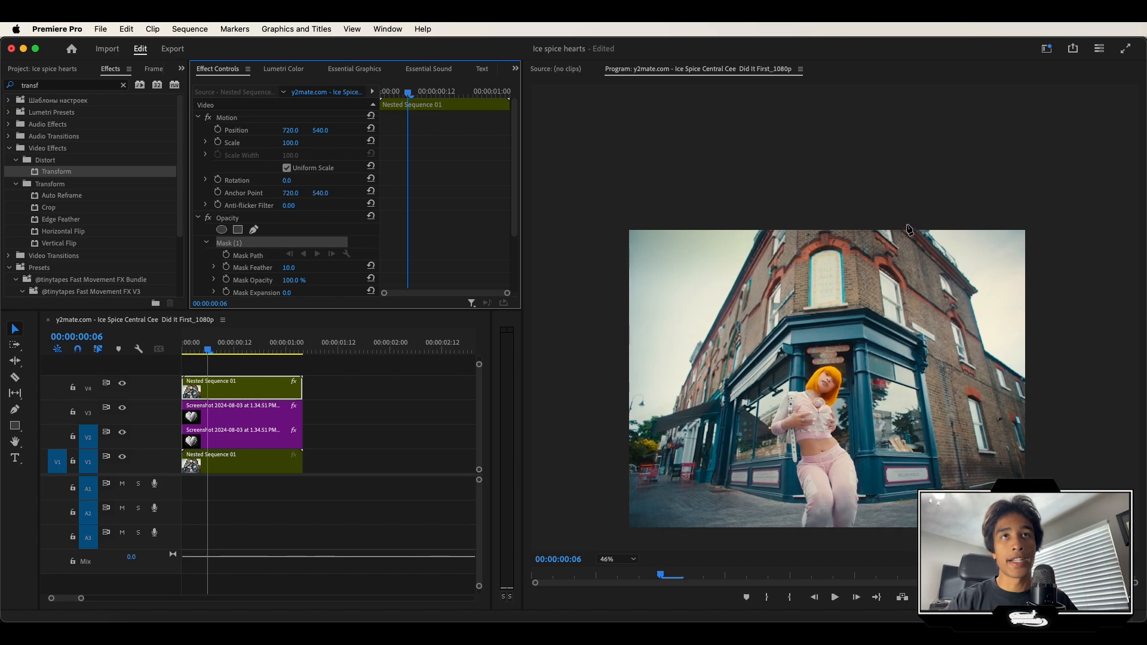
{"action": "left_click_drag", "start_coordinate": [907, 225], "coordinate": [915, 232]}
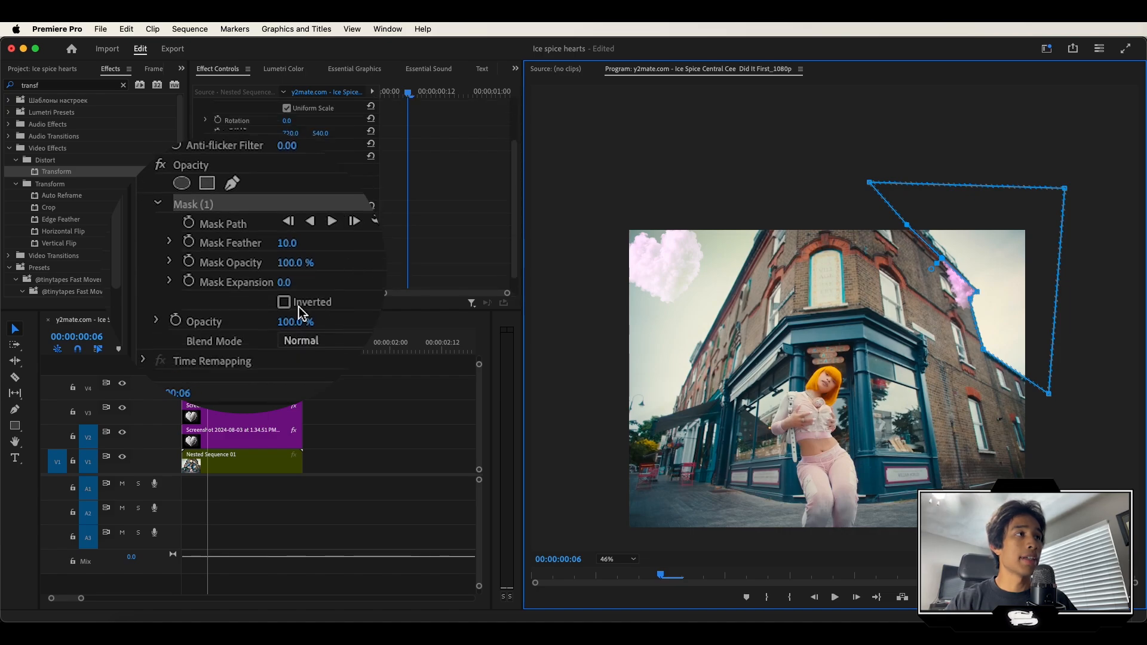
{"action": "left_click", "coordinate": [295, 305]}
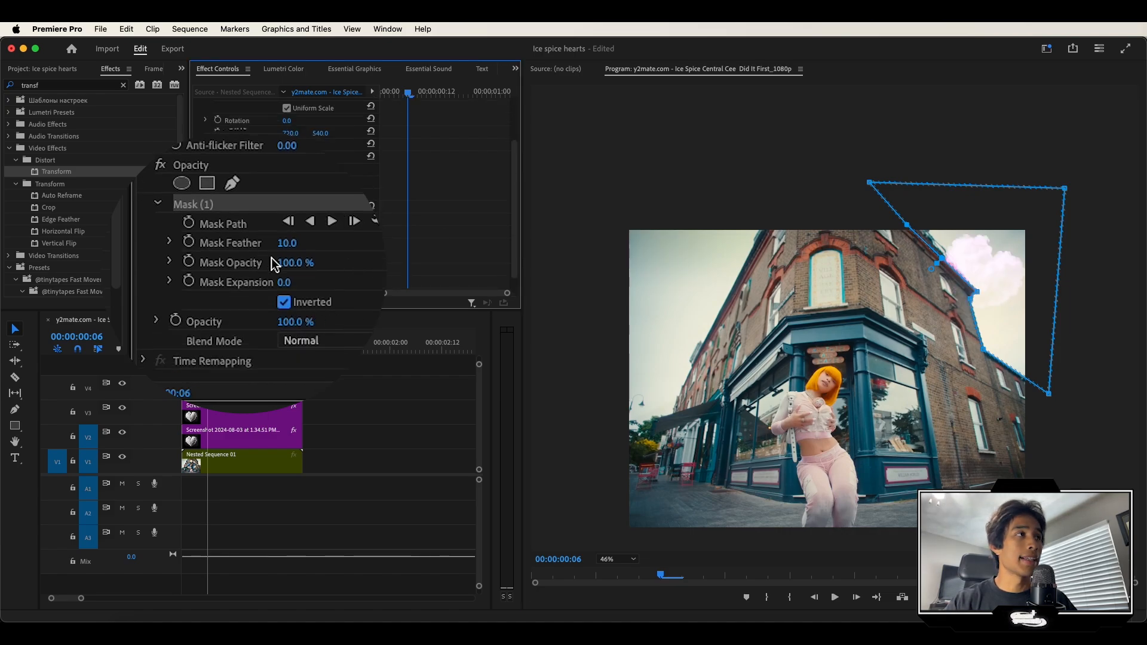
{"action": "left_click_drag", "start_coordinate": [281, 243], "coordinate": [297, 243]}
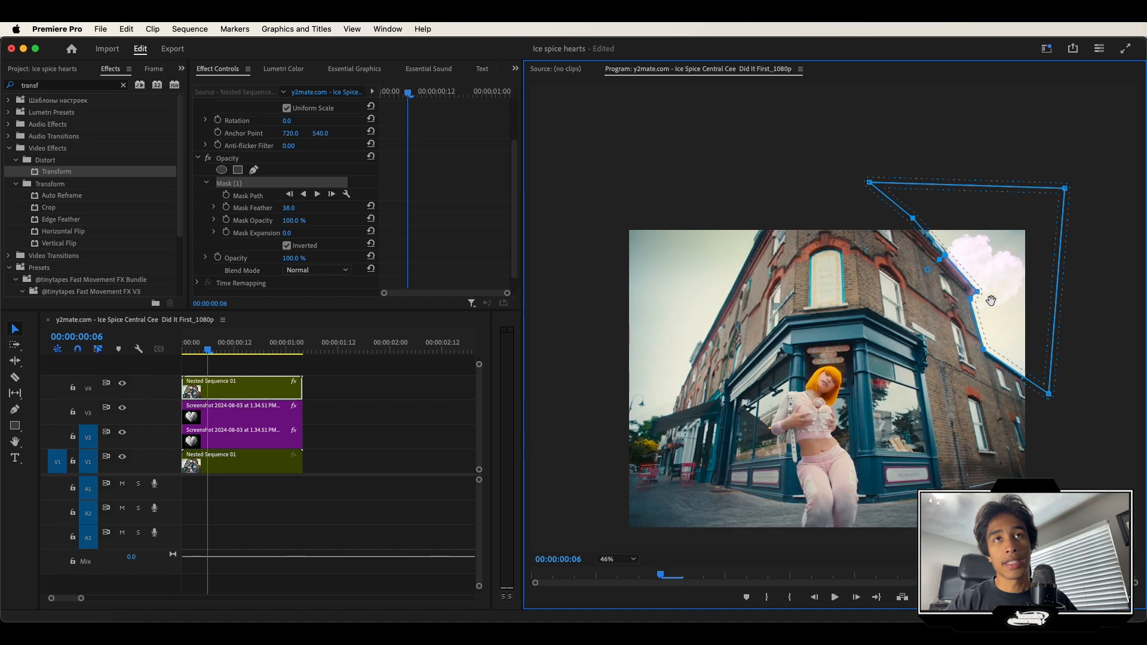
Move the first heart clip from V2 above the masked Nested Sequence 01 and shift the upper clips down to close the empty track.
{"action": "left_click_drag", "start_coordinate": [263, 440], "coordinate": [251, 371]}
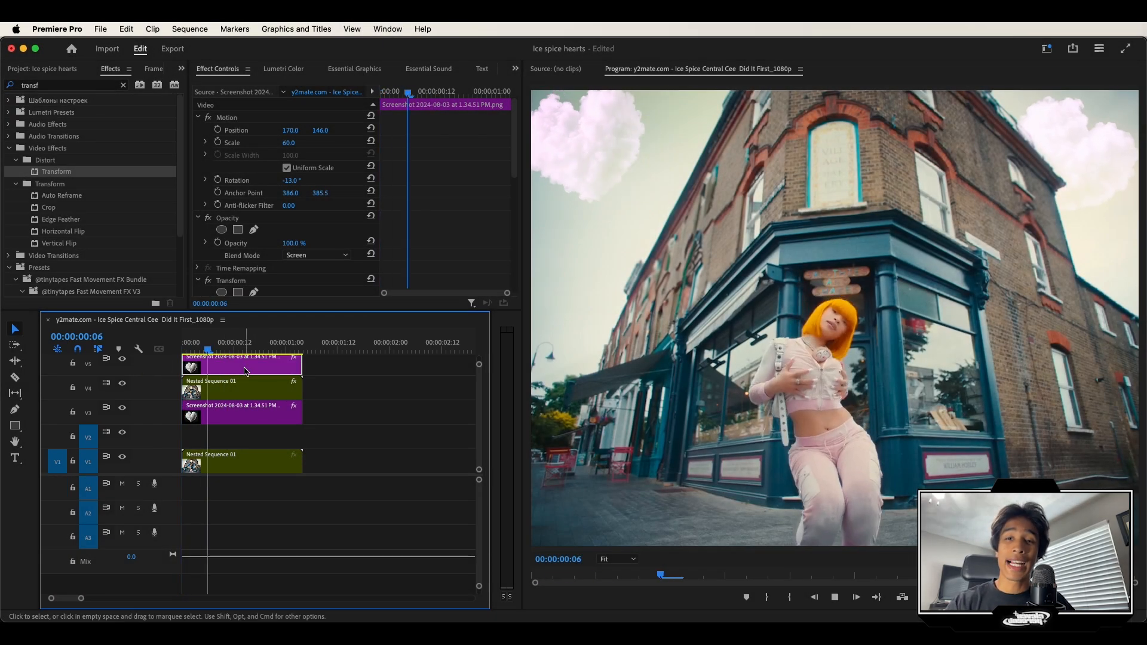
{"action": "key", "text": "space"}
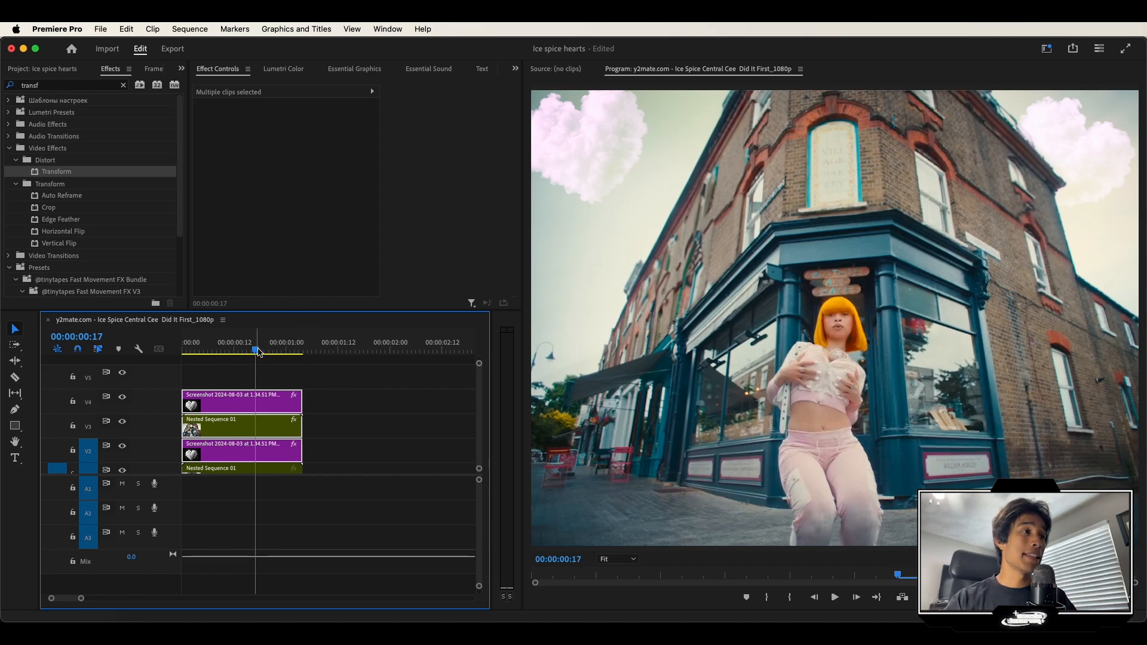
{"action": "left_click_drag", "start_coordinate": [259, 352], "coordinate": [219, 365]}
Create a 1440 x 1080, 23.976 fps adjustment layer and place it on V5 at the start of the sequence.
{"action": "left_click", "coordinate": [50, 71]}
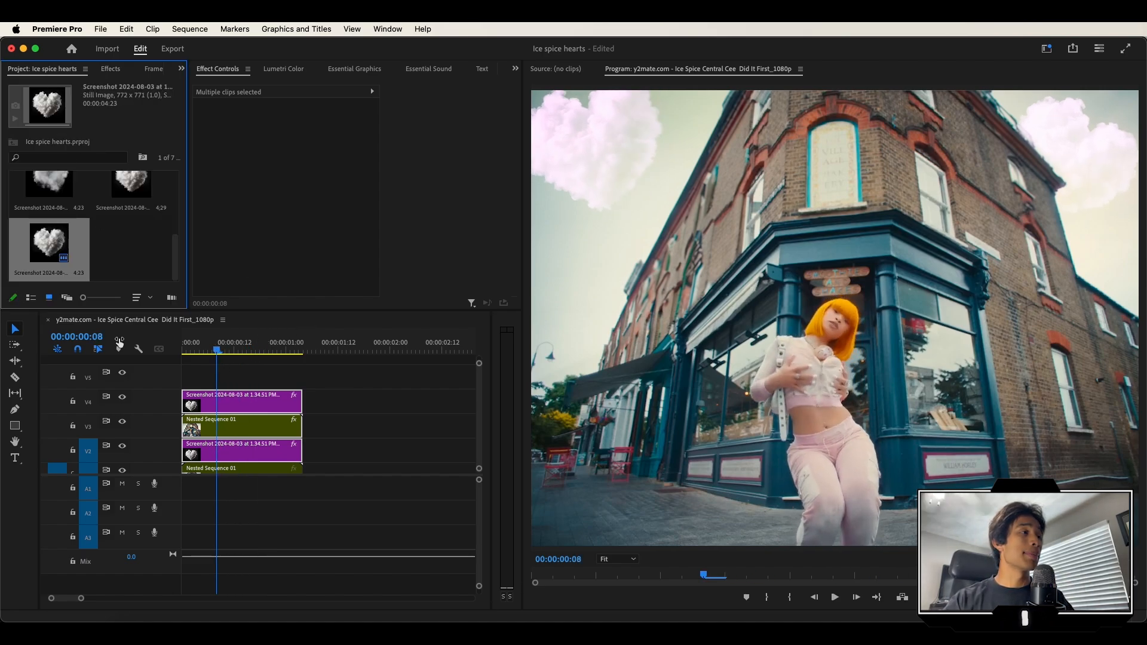
{"action": "left_click_drag", "start_coordinate": [187, 127], "coordinate": [240, 127]}
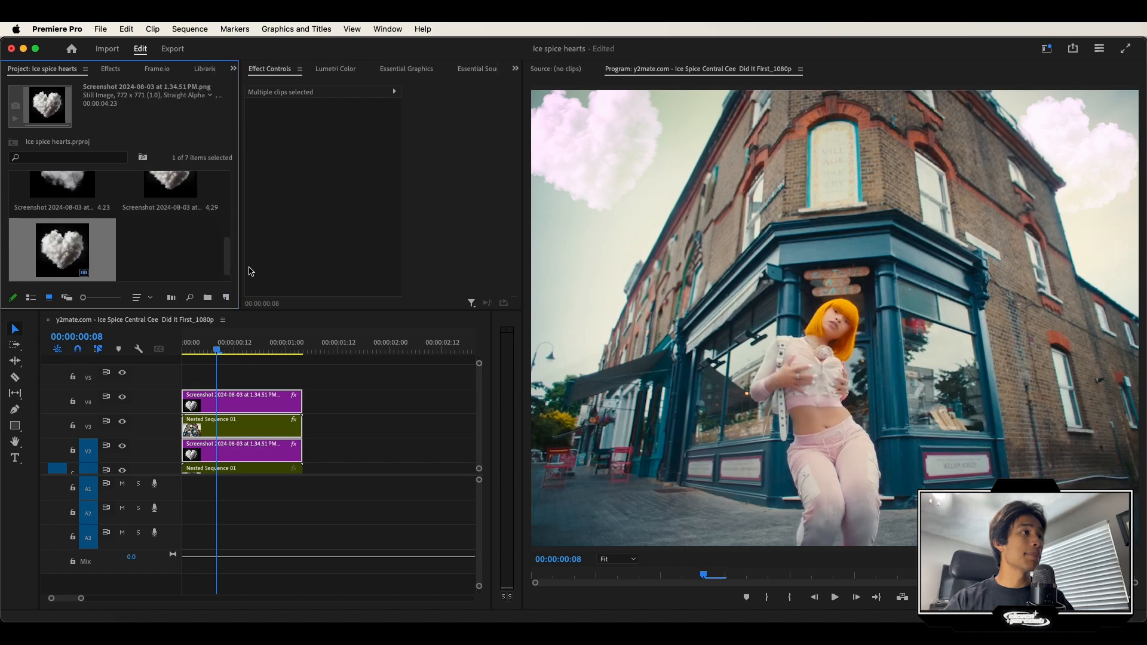
{"action": "left_click", "coordinate": [226, 297]}
{"action": "left_click", "coordinate": [293, 357]}
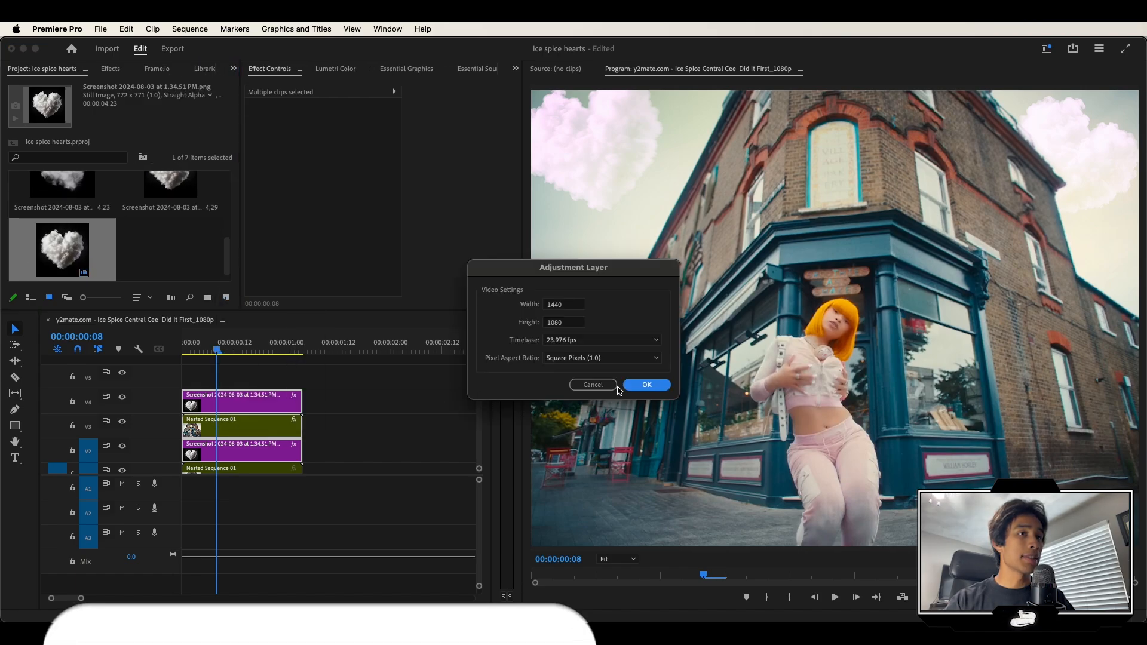
{"action": "left_click", "coordinate": [646, 384]}
{"action": "left_click_drag", "start_coordinate": [170, 238], "coordinate": [186, 377]}
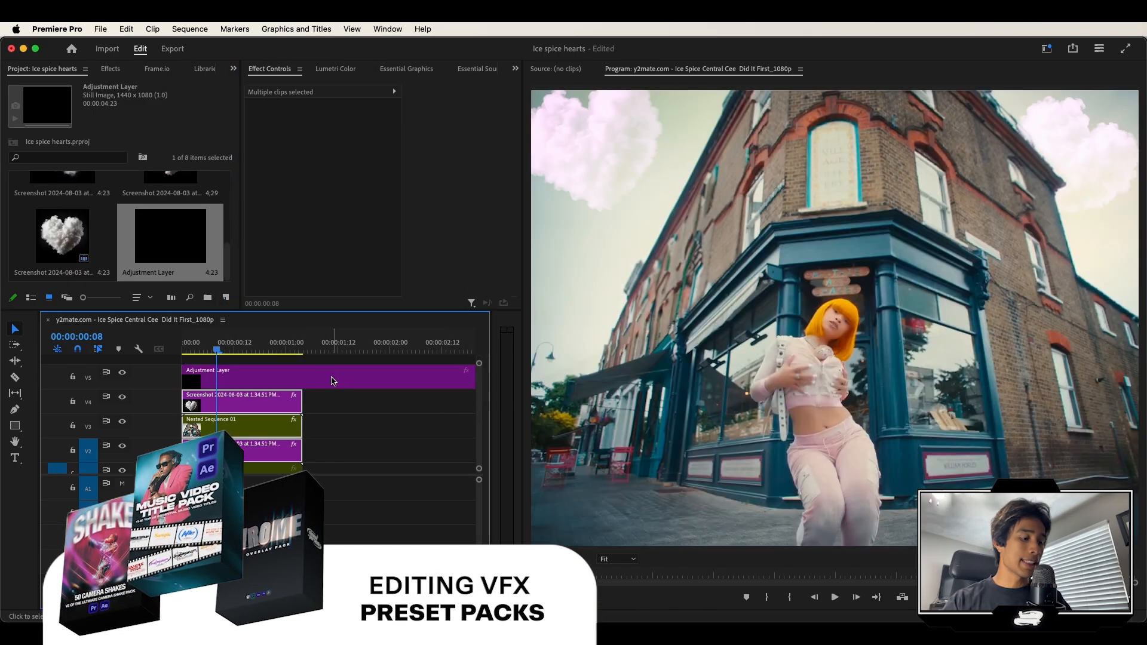
Cut the adjustment layer where the clips below it end and delete the excess part.
{"action": "key", "text": "c"}
{"action": "left_click", "coordinate": [303, 378]}
{"action": "key", "text": "v"}
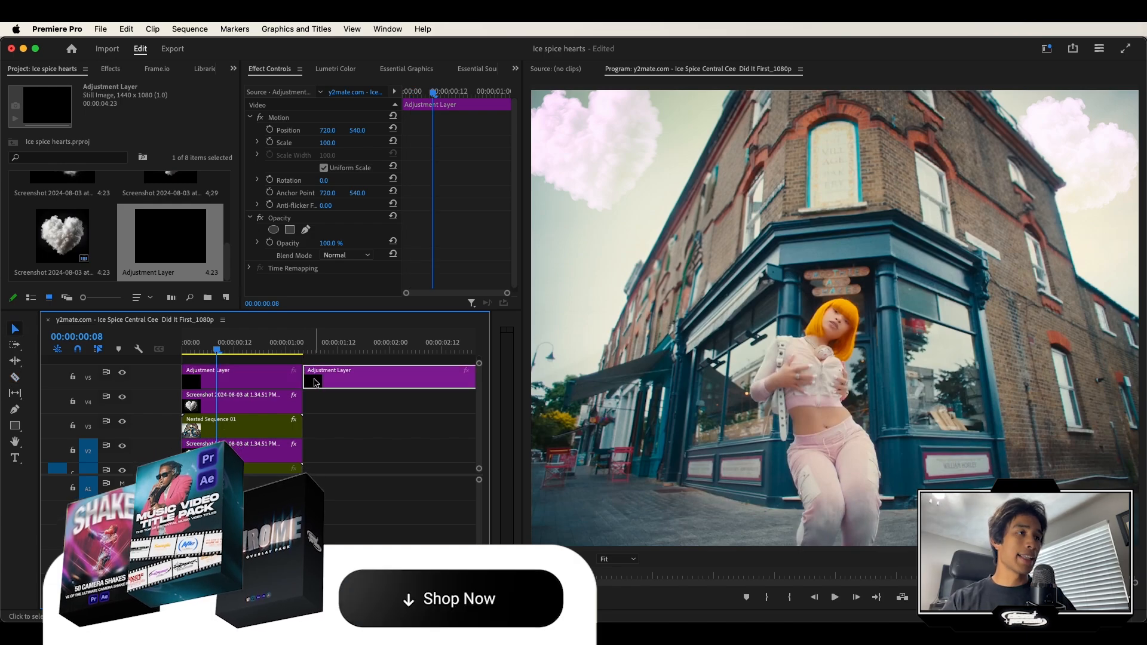
{"action": "left_click", "coordinate": [316, 378]}
{"action": "key", "text": "Delete"}
Search the effects for "shake" and apply the EP_ShakeZoomOut2 preset to the adjustment layer.
{"action": "left_click", "coordinate": [110, 69]}
{"action": "left_click", "coordinate": [60, 85]}
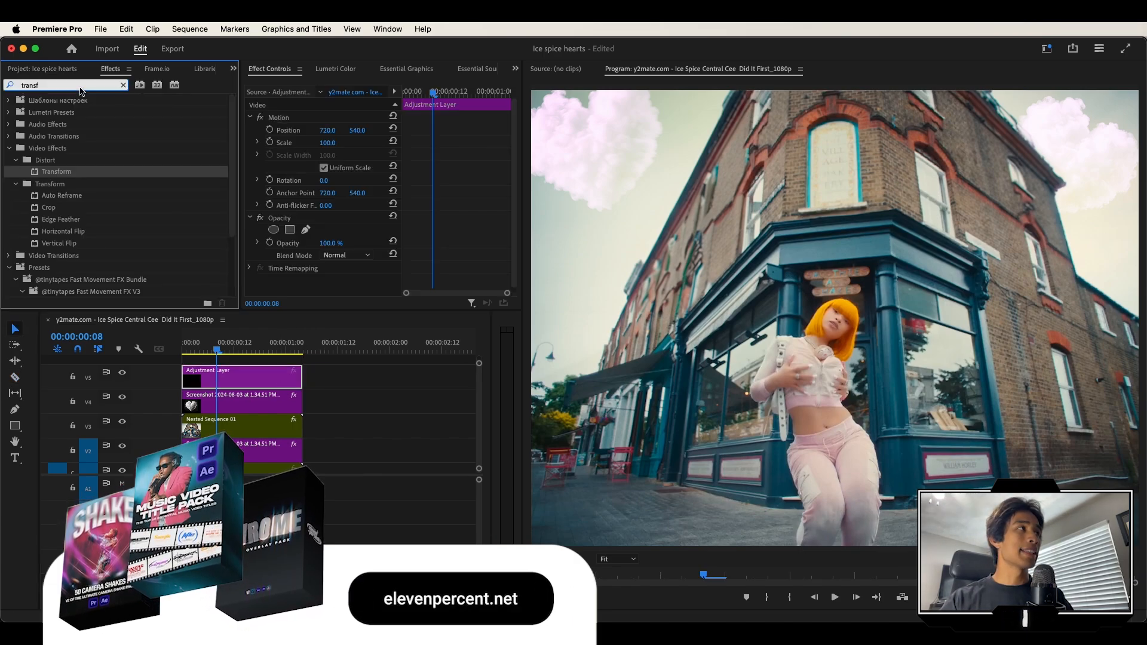
{"action": "type", "text": "shak"}
{"action": "type", "text": "e"}
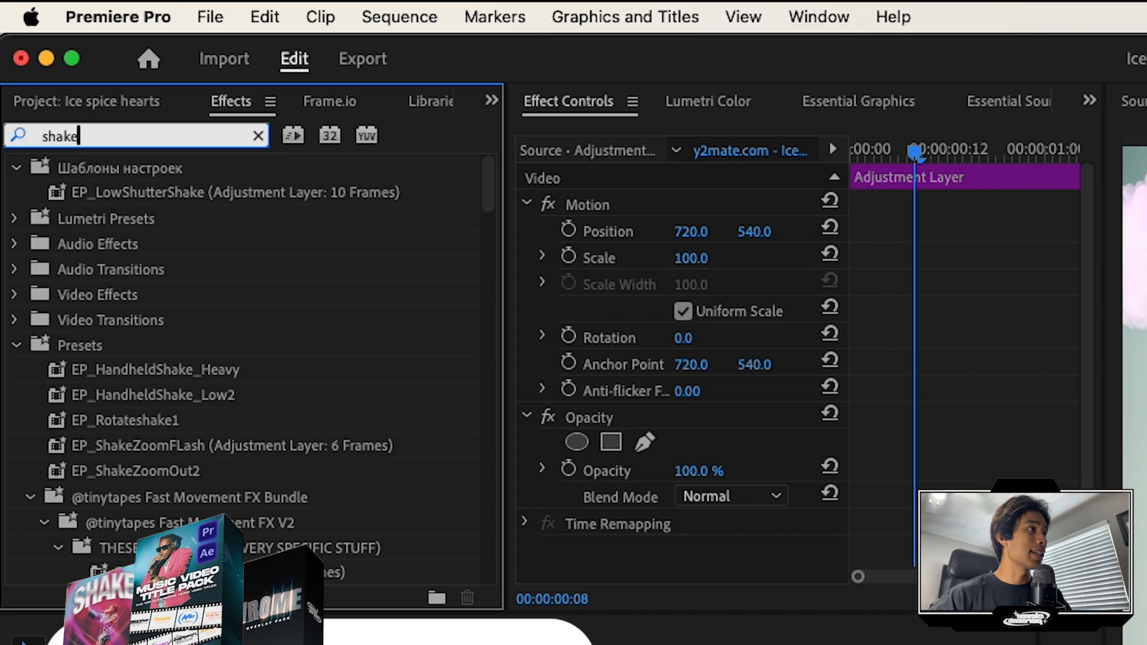
{"action": "left_click_drag", "start_coordinate": [234, 478], "coordinate": [243, 386]}
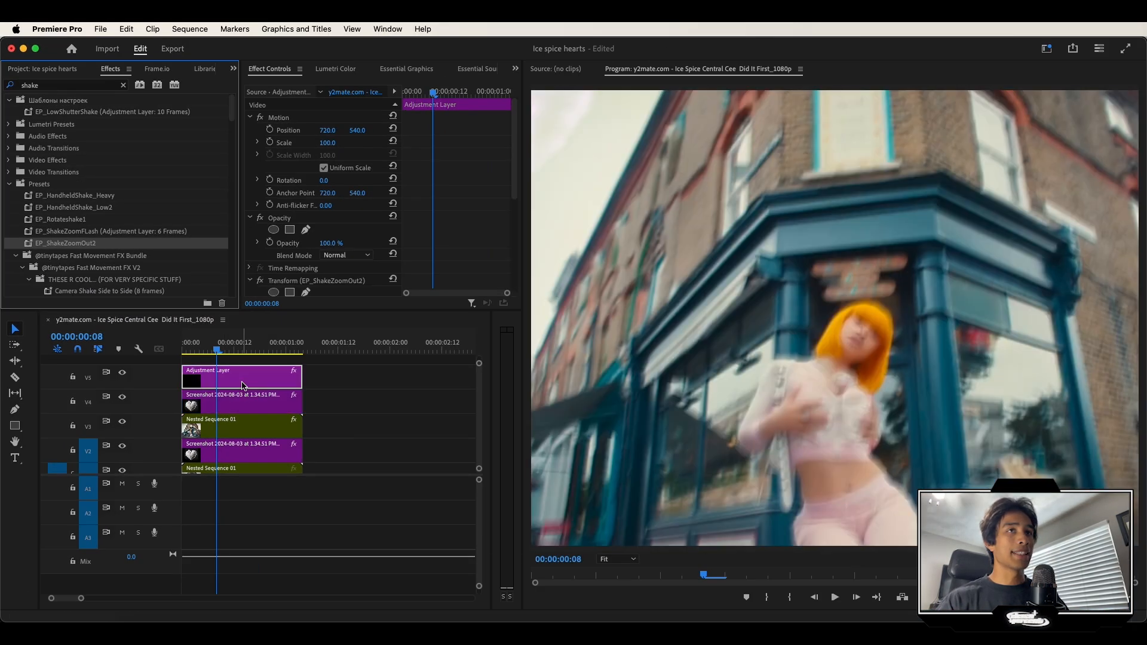
Play back the sequence to check the shake zoom on the adjustment layer.
{"action": "key", "text": "space"}
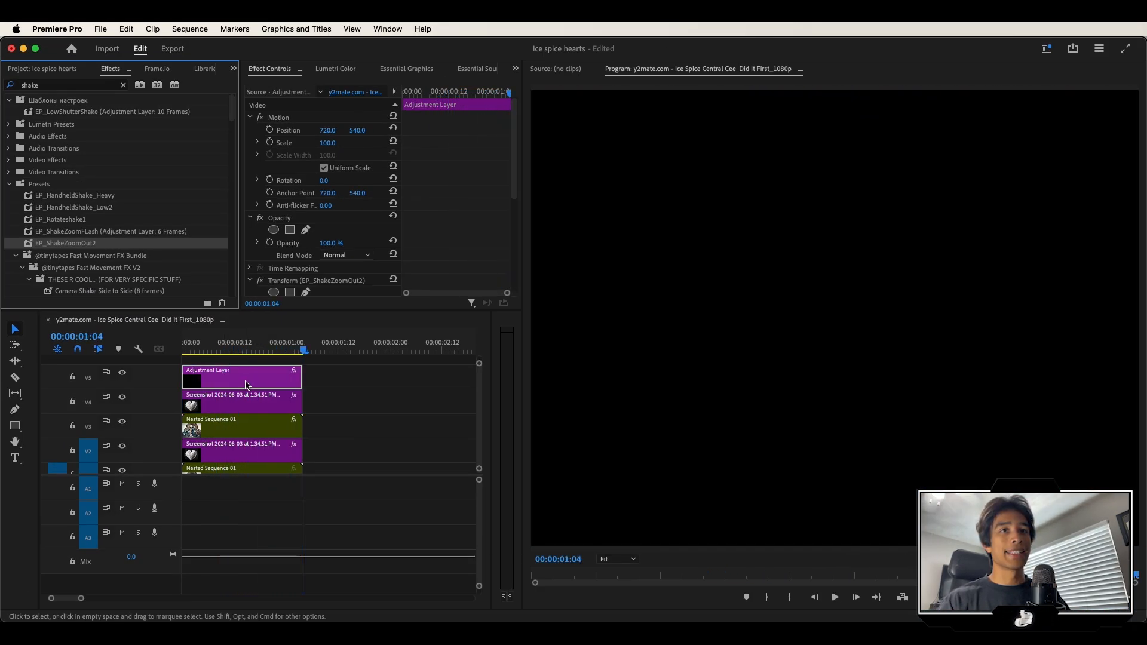
{"action": "left_click", "coordinate": [278, 351]}
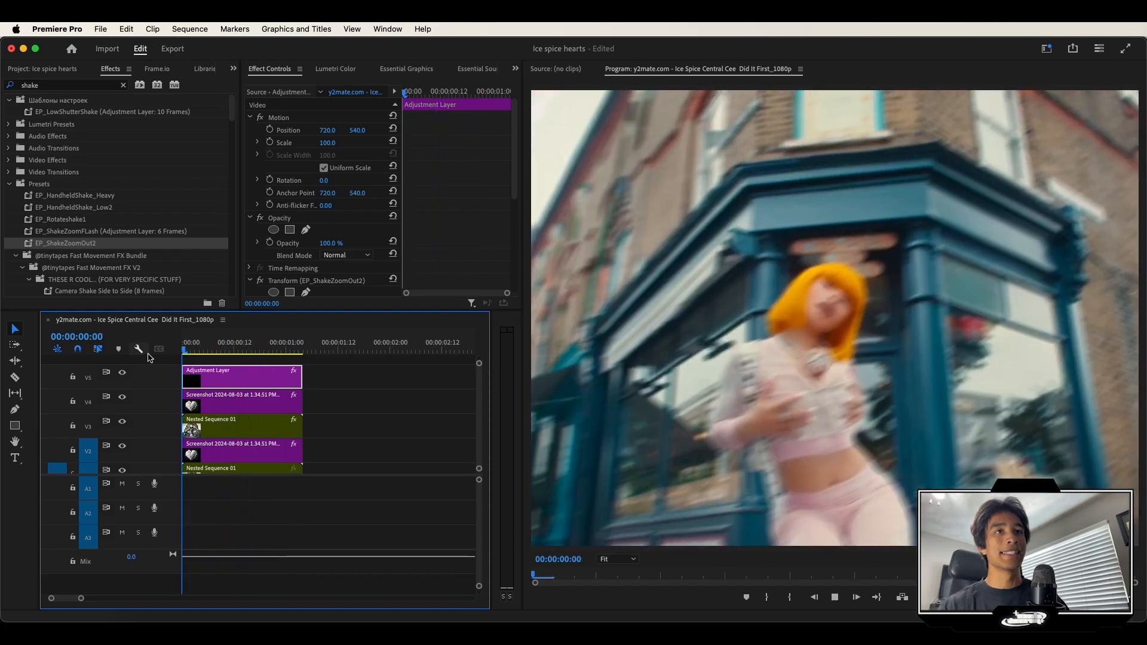
{"action": "left_click", "coordinate": [271, 357]}
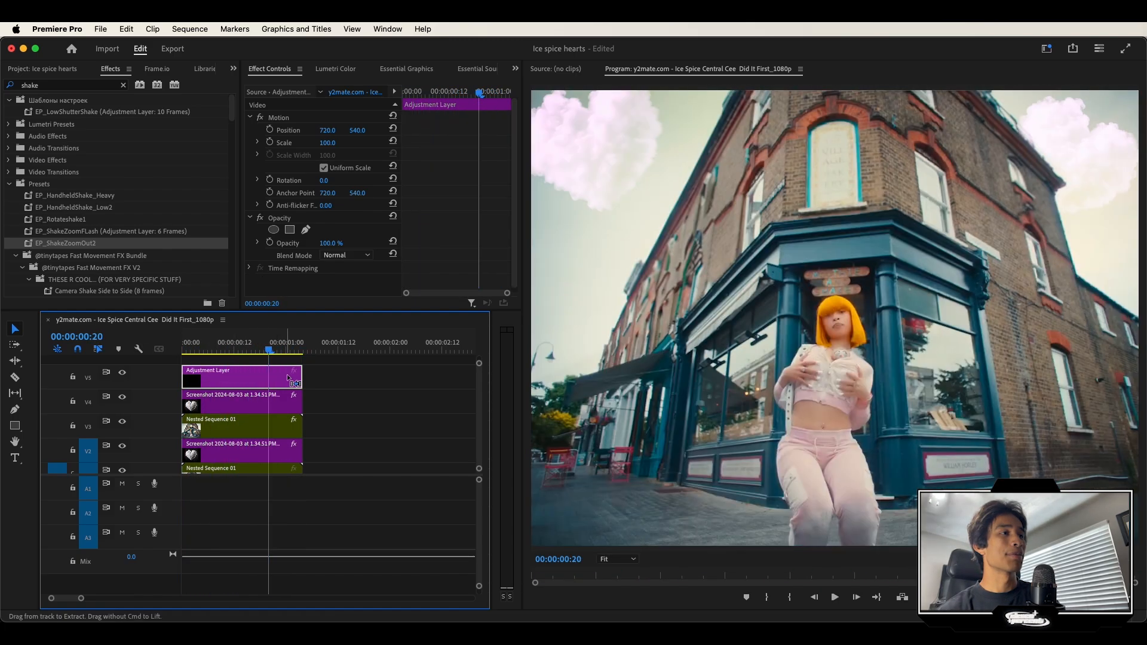
Extend the adjustment layer to about two seconds, apply EP_ShakeZoomOut2 to it and trim it back to the end of the clips below.
{"action": "left_click_drag", "start_coordinate": [307, 374], "coordinate": [381, 372]}
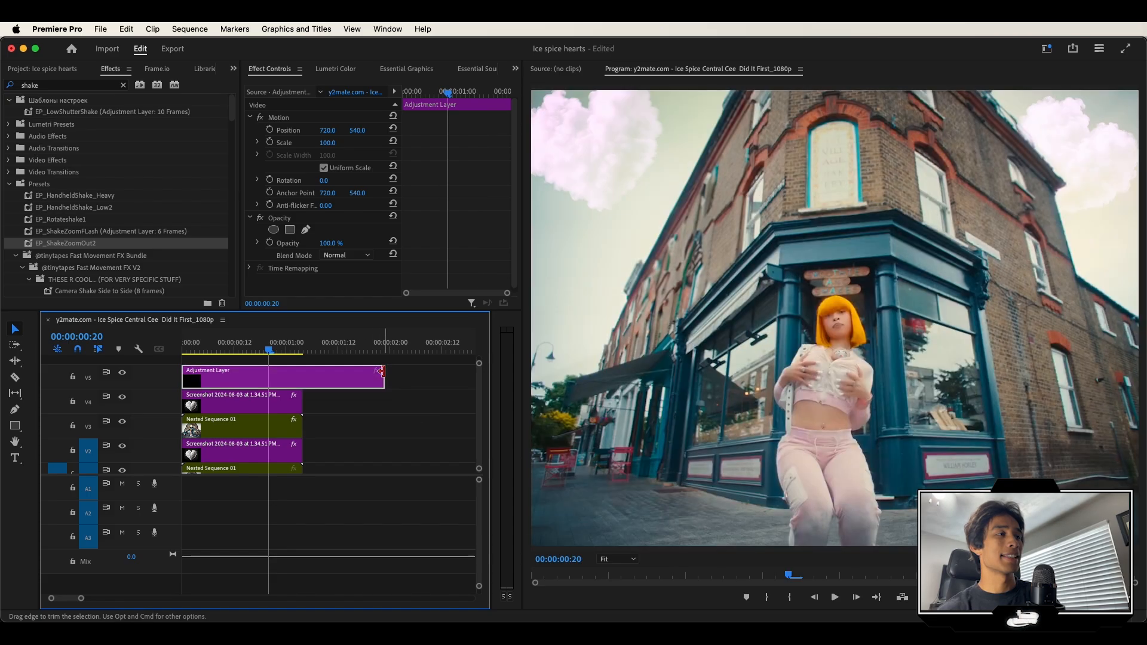
{"action": "left_click_drag", "start_coordinate": [166, 248], "coordinate": [272, 375]}
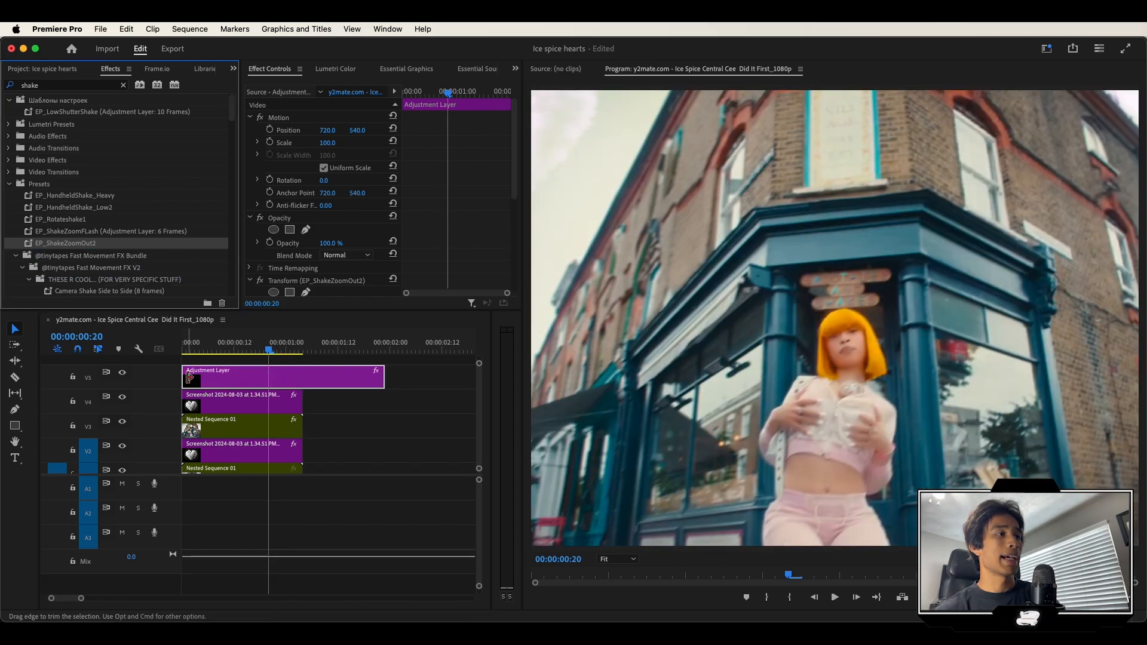
{"action": "mouse_move", "coordinate": [189, 376]}
{"action": "left_mouse_down"}
{"action": "mouse_move", "coordinate": [202, 390]}
{"action": "mouse_move", "coordinate": [239, 384]}
{"action": "mouse_move", "coordinate": [182, 377]}
{"action": "left_mouse_up"}
Play back the sequence from the start to check the slower shake zoom.
{"action": "left_click_drag", "start_coordinate": [268, 350], "coordinate": [95, 359]}
{"action": "key", "text": "space"}
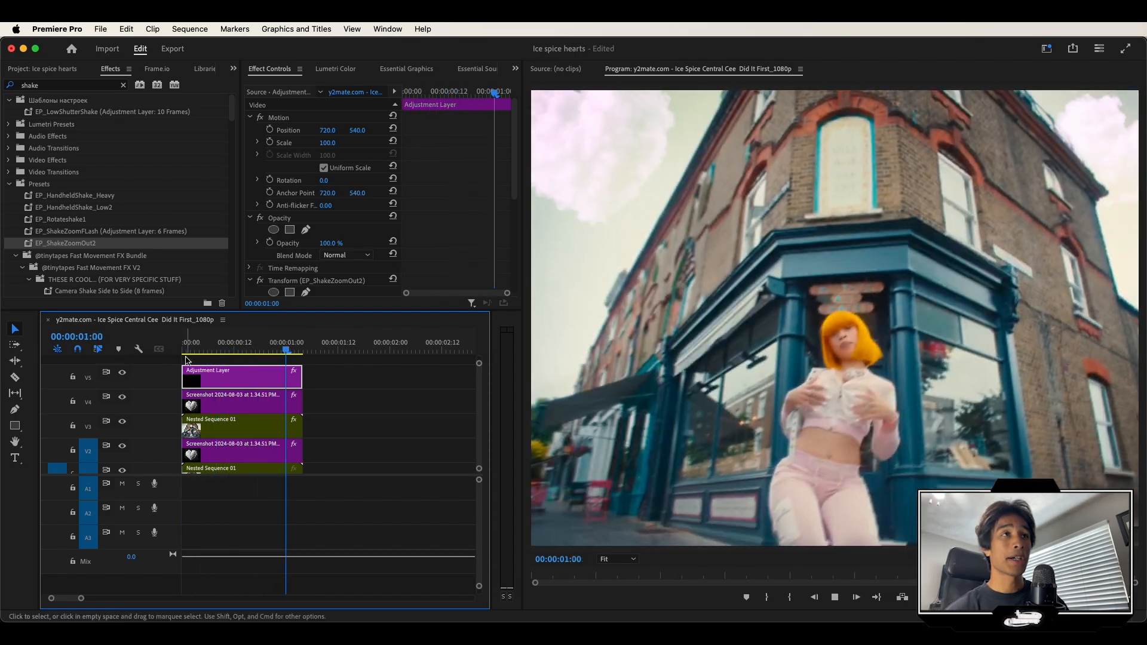
{"action": "key", "text": "space"}
Split the adjustment layer on V5 at 00:00:00:16.
{"action": "left_click_drag", "start_coordinate": [286, 350], "coordinate": [251, 350]}
{"action": "left_click", "coordinate": [276, 360]}
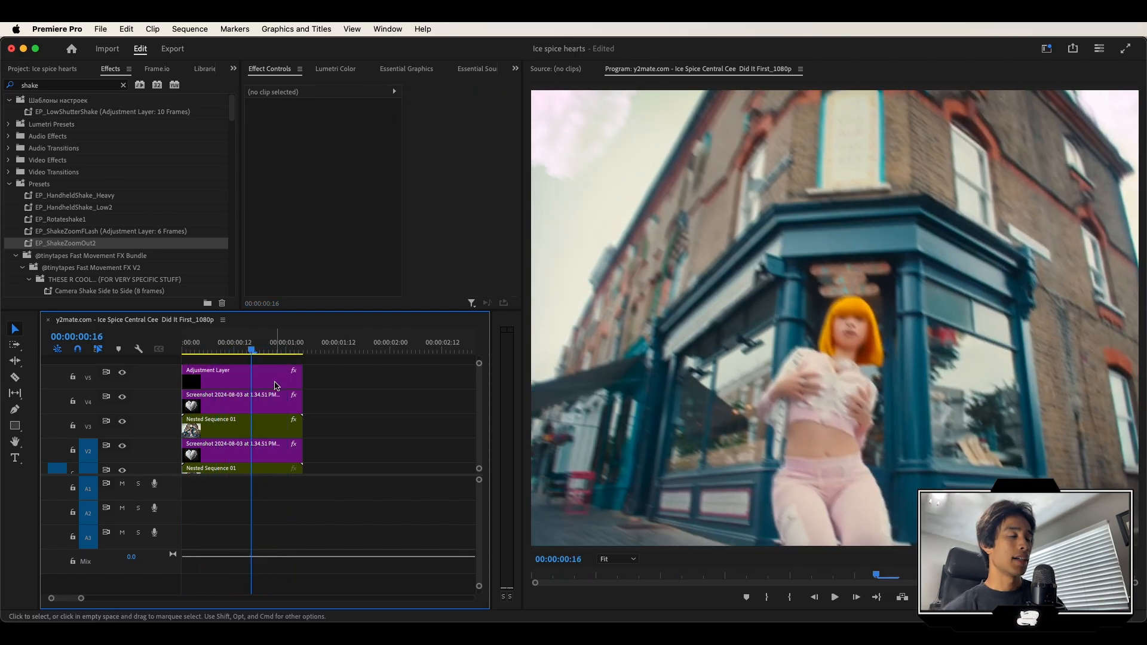
{"action": "left_click", "coordinate": [276, 386]}
{"action": "key", "text": "cmd+k"}
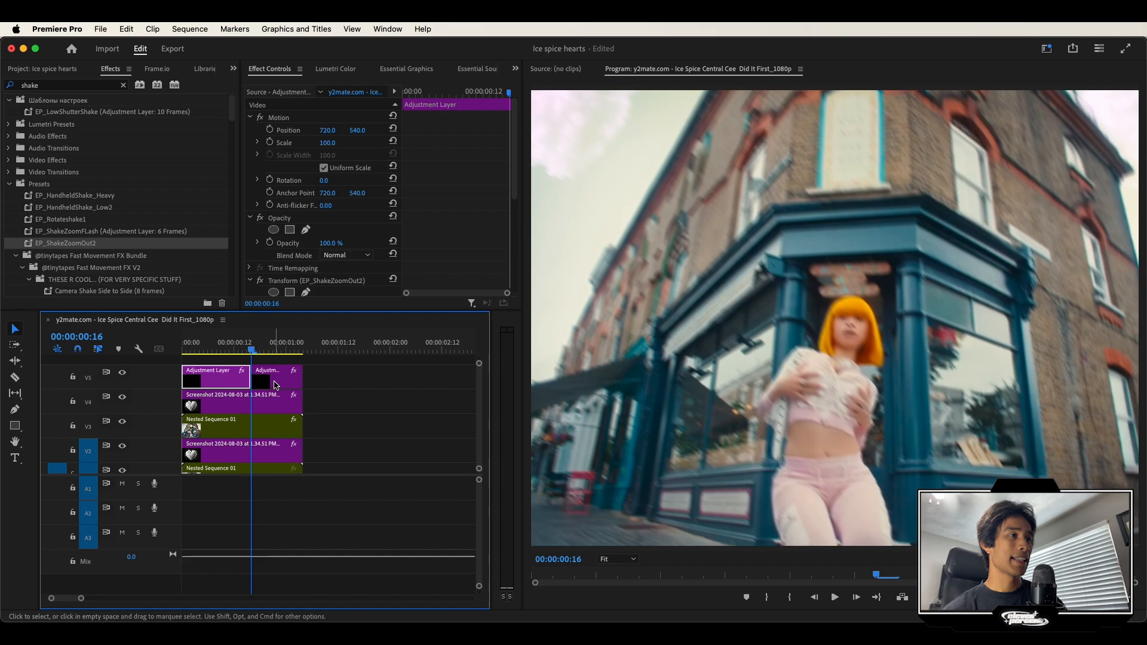
Delete the second part of the split adjustment layer on V5 and place a new adjustment layer on V6 over the cut.
{"action": "left_click", "coordinate": [276, 385]}
{"action": "key", "text": "Delete"}
{"action": "key", "text": "shift+1"}
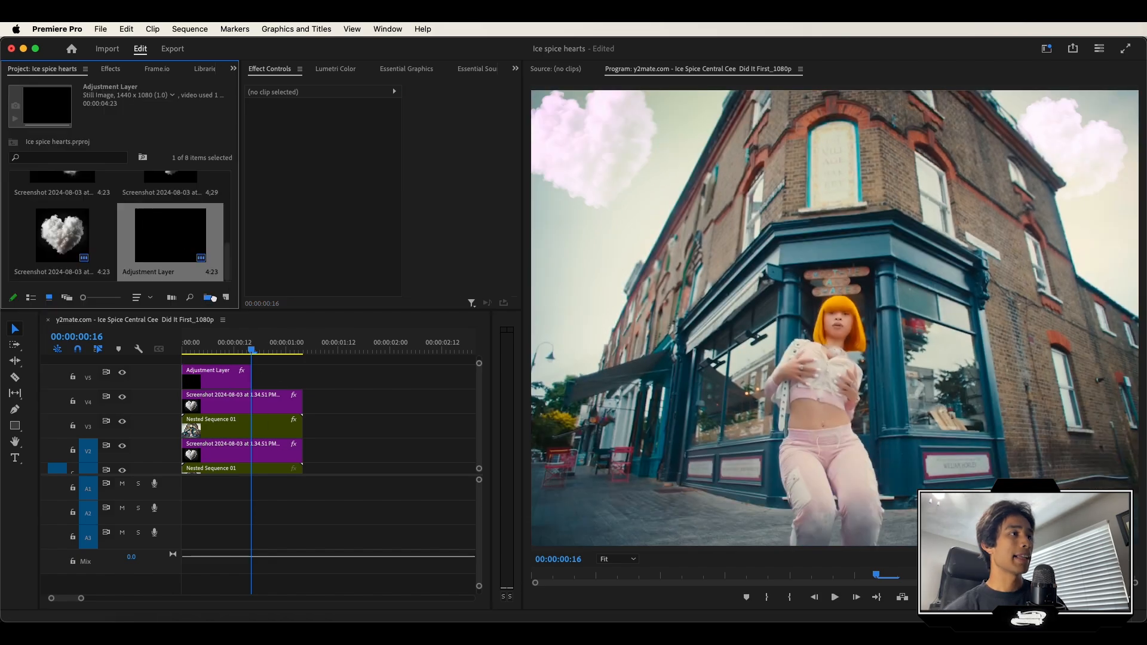
{"action": "left_click_drag", "start_coordinate": [174, 245], "coordinate": [263, 366]}
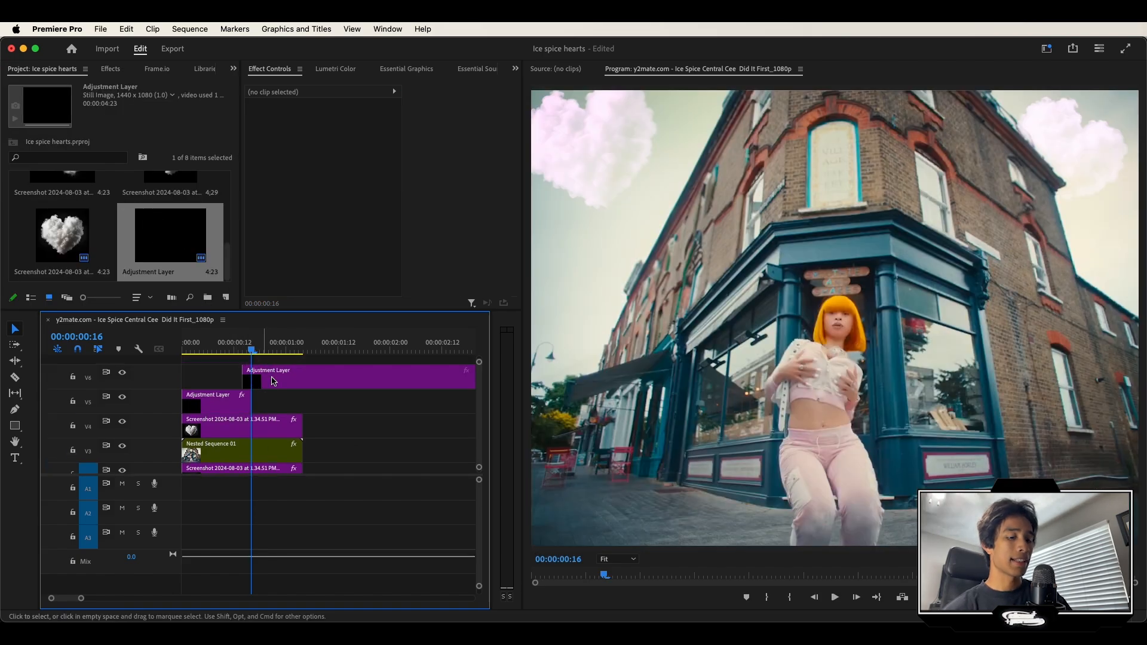
Trim the V6 adjustment layer to about nine frames, overlapping the end of the adjustment layer on V5.
{"action": "key", "text": "="}
{"action": "left_click", "coordinate": [303, 350]}
{"action": "left_click_drag", "start_coordinate": [326, 377], "coordinate": [291, 377]}
{"action": "left_click_drag", "start_coordinate": [329, 350], "coordinate": [284, 365]}
{"action": "key", "text": "super+k"}
{"action": "key", "text": "super+k"}
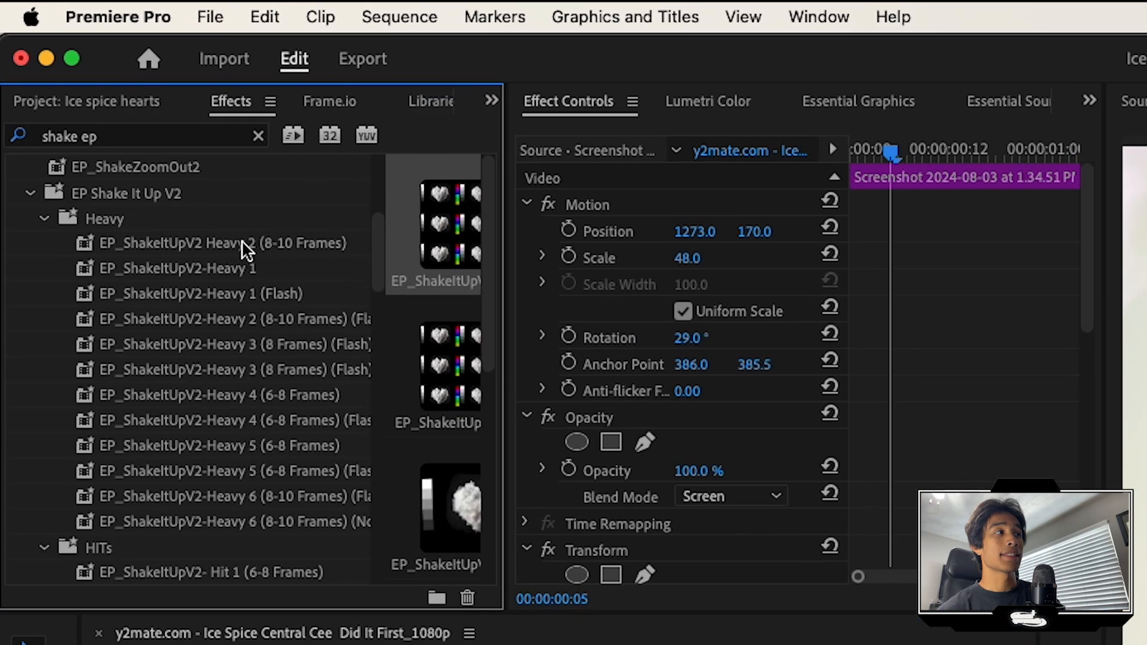
Apply the EP_ShakeItUpV2- Hit 1 (6-8 Frames) (Flash) preset to the short adjustment layer on V6.
{"action": "scroll", "coordinate": [248, 249], "scroll_direction": "down", "scroll_amount": 5}
{"action": "left_click", "coordinate": [286, 472]}
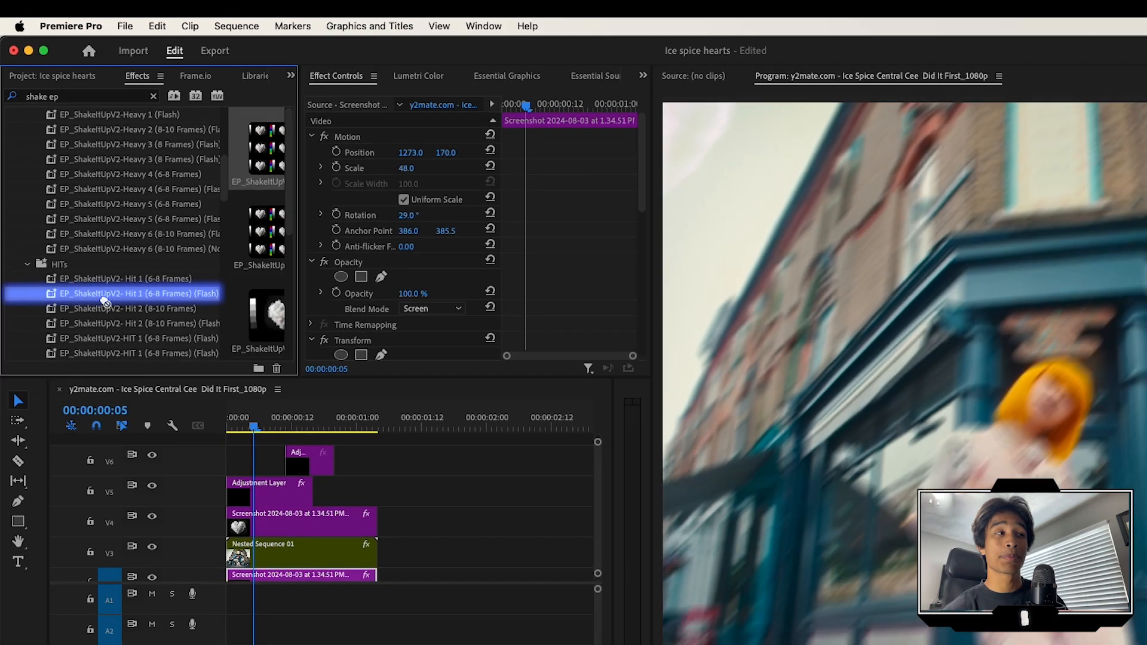
{"action": "left_click_drag", "start_coordinate": [160, 475], "coordinate": [164, 357]}
Play back the sequence to check the flash hit shake around the end of the shake zoom.
{"action": "key", "text": "space"}
{"action": "key", "text": "space"}
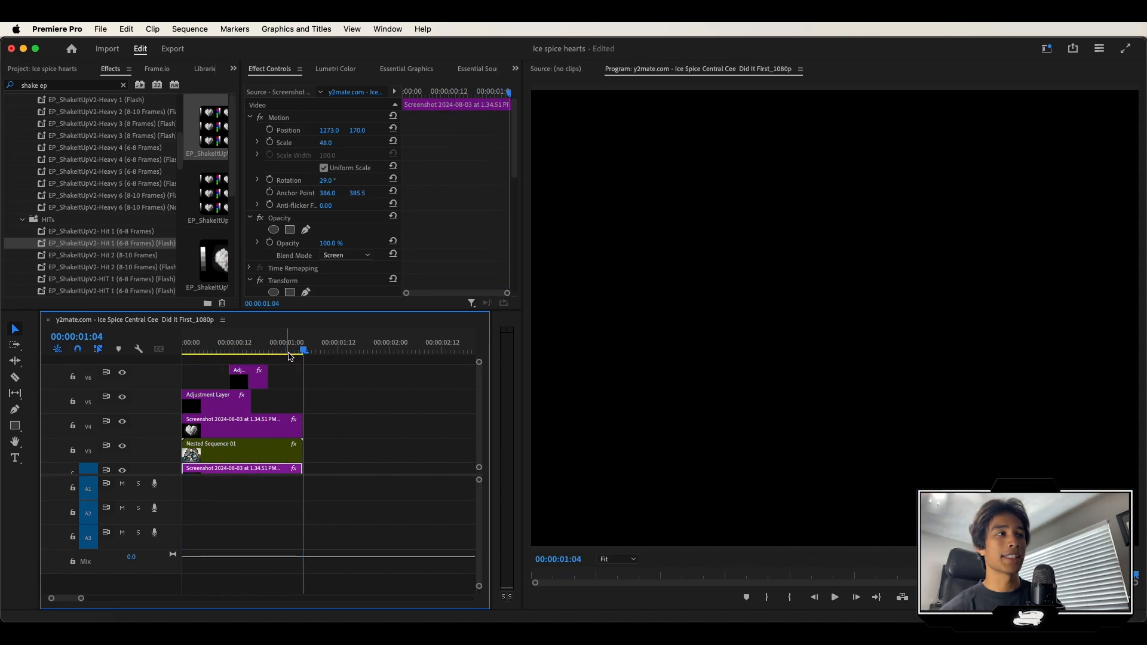
{"action": "left_click", "coordinate": [248, 358]}
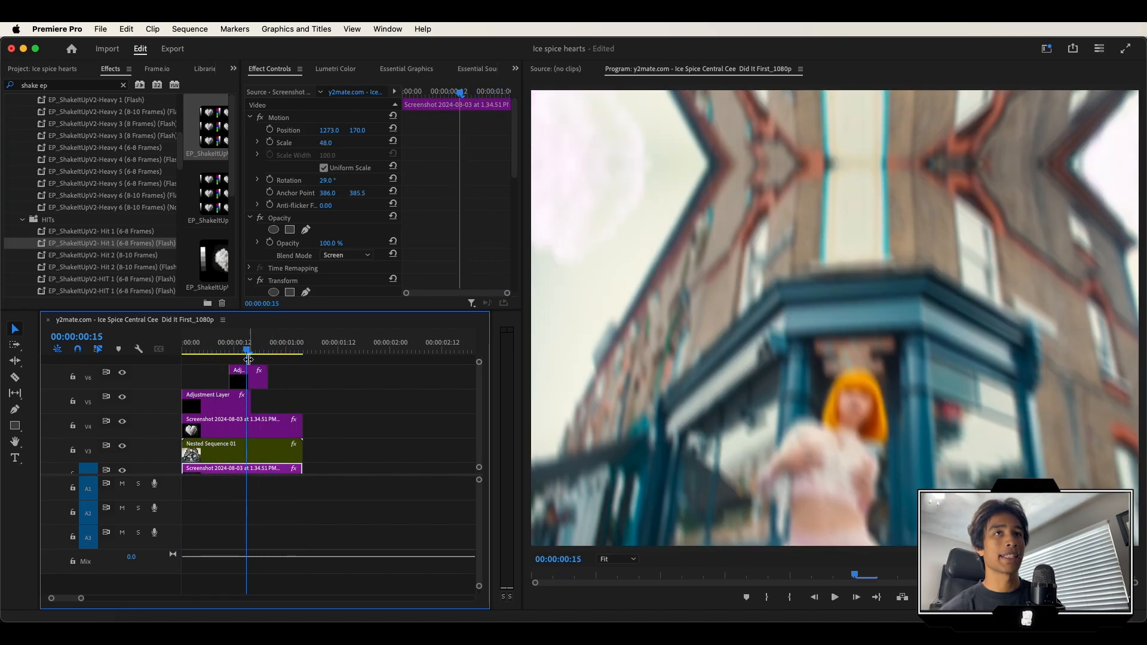
{"action": "key", "text": "space"}
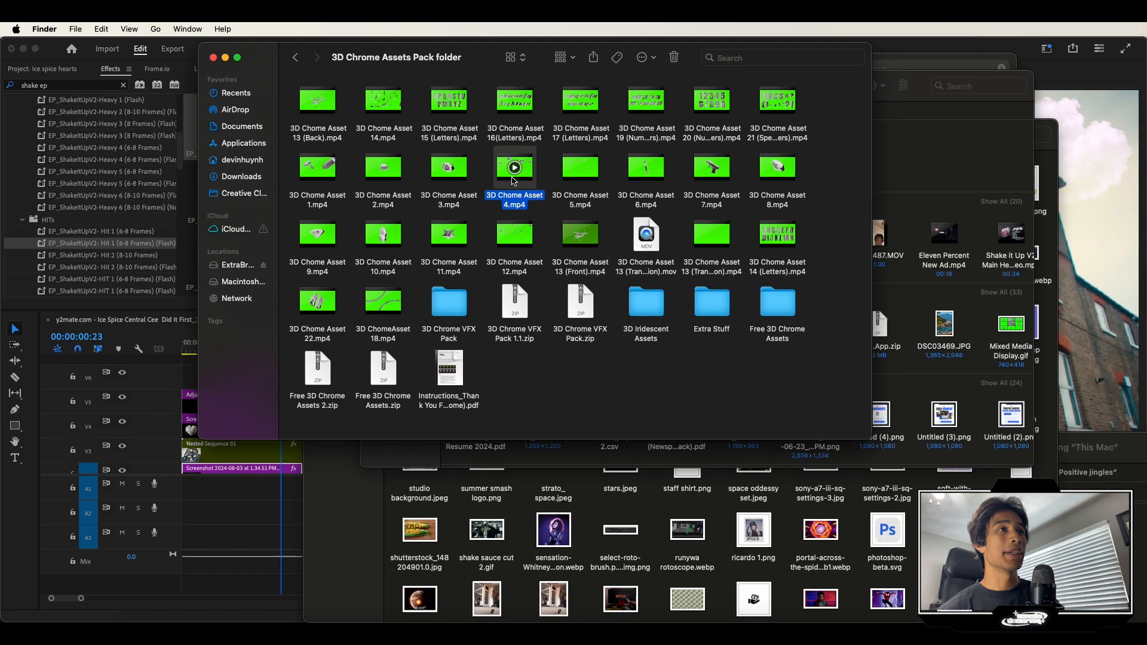
Preview 3D Chome Asset 4.mp4 in Finder and add it to V6 in Premiere Pro at the start of the sequence.
{"action": "key", "text": "space"}
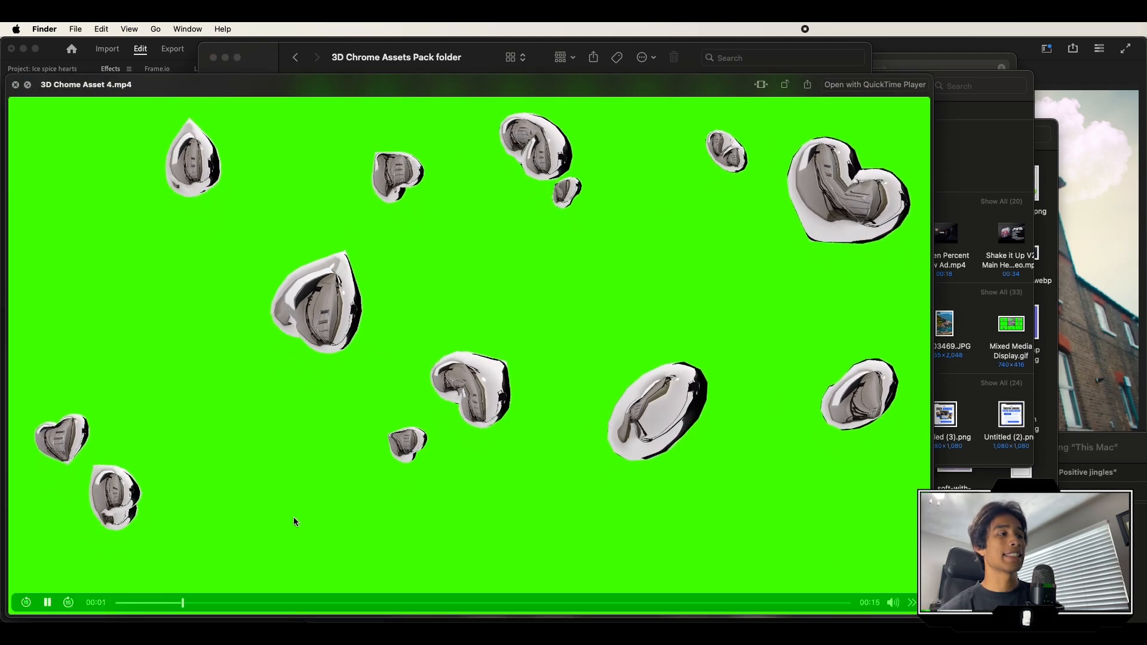
{"action": "mouse_move", "coordinate": [210, 602]}
{"action": "left_mouse_down"}
{"action": "mouse_move", "coordinate": [397, 602]}
{"action": "mouse_move", "coordinate": [225, 599]}
{"action": "left_mouse_up"}
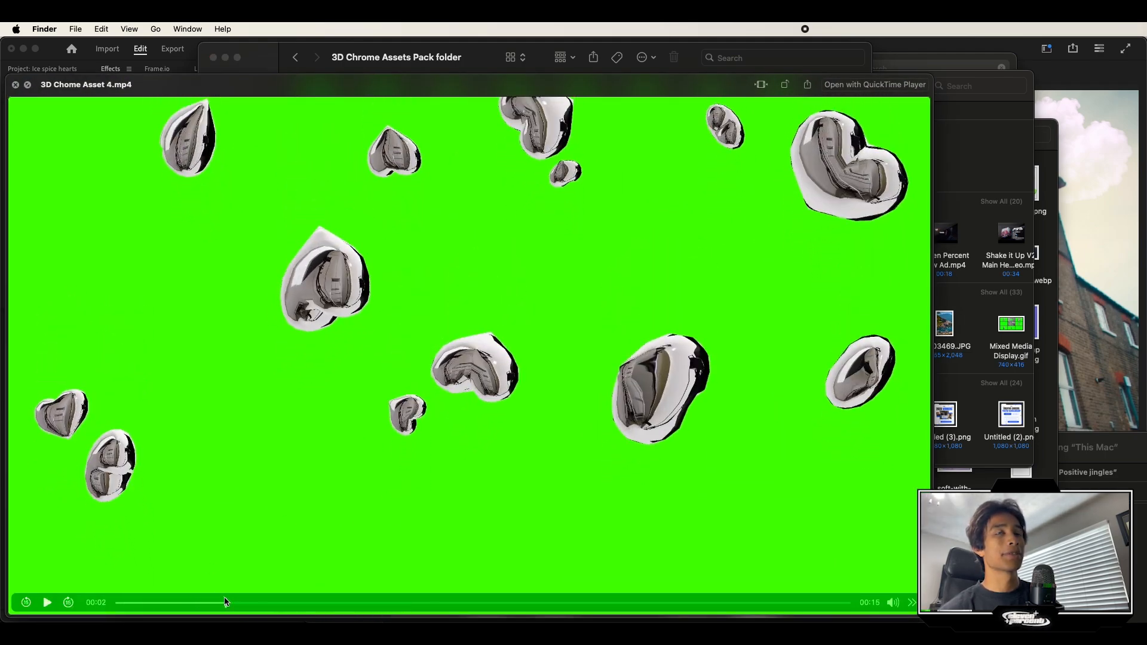
{"action": "key", "text": "space"}
{"action": "left_click_drag", "start_coordinate": [514, 167], "coordinate": [179, 375]}
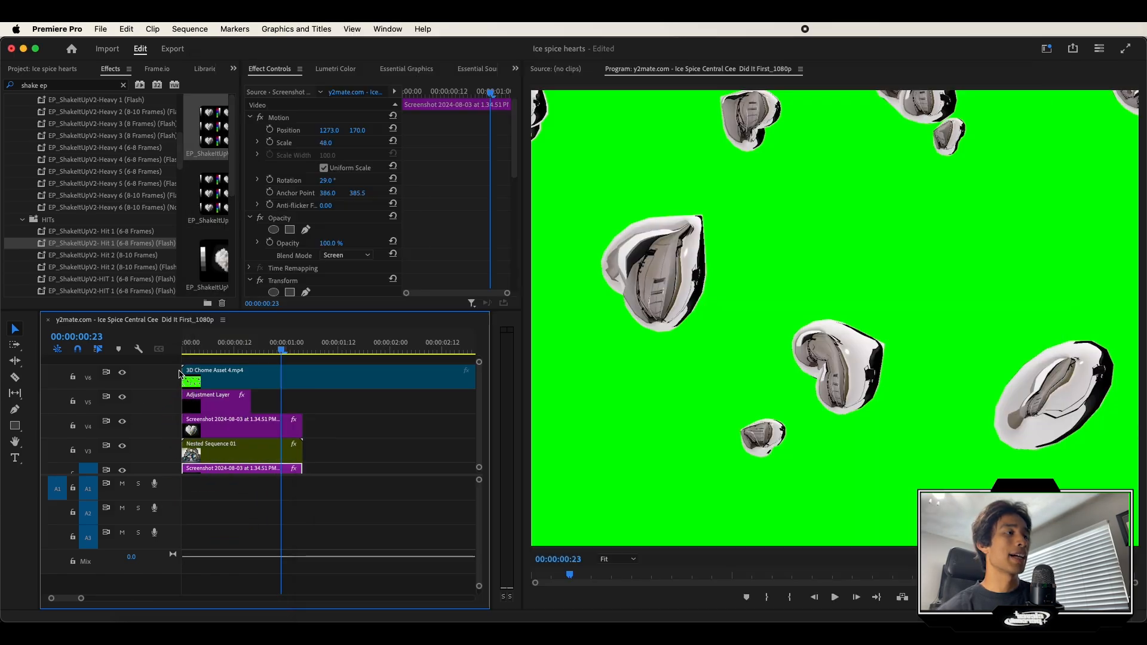
Apply Ultra Key to the 3D Chome Asset 4.mp4 clip and sample its green background as the key color.
{"action": "left_click", "coordinate": [286, 385]}
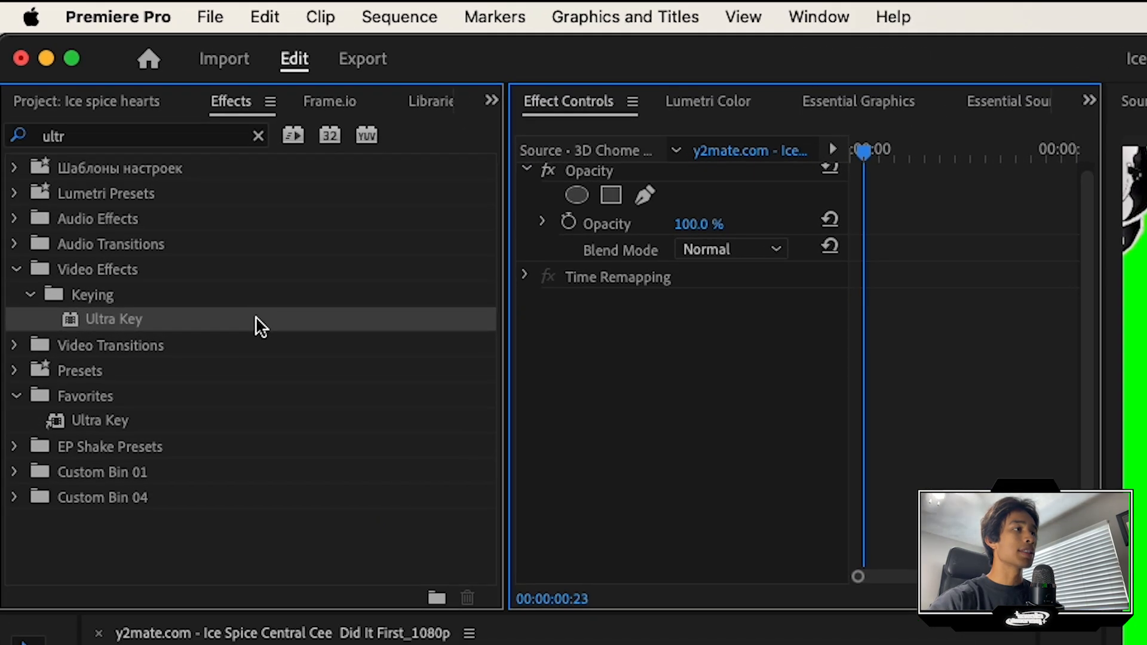
{"action": "left_click_drag", "start_coordinate": [121, 170], "coordinate": [369, 270]}
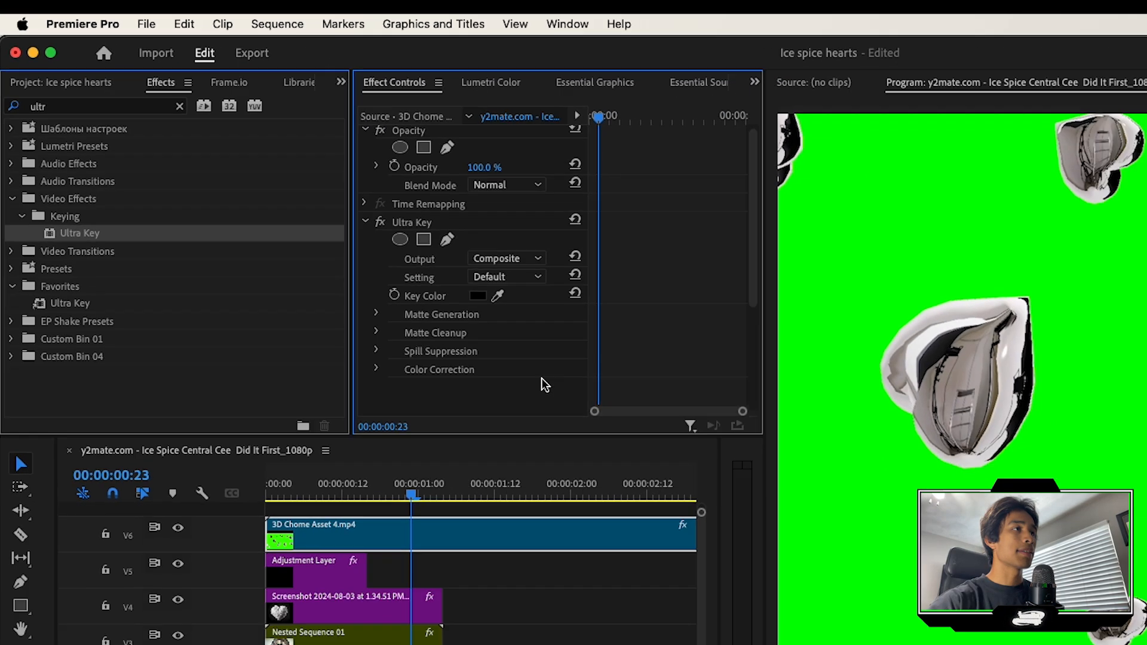
{"action": "left_click", "coordinate": [497, 296]}
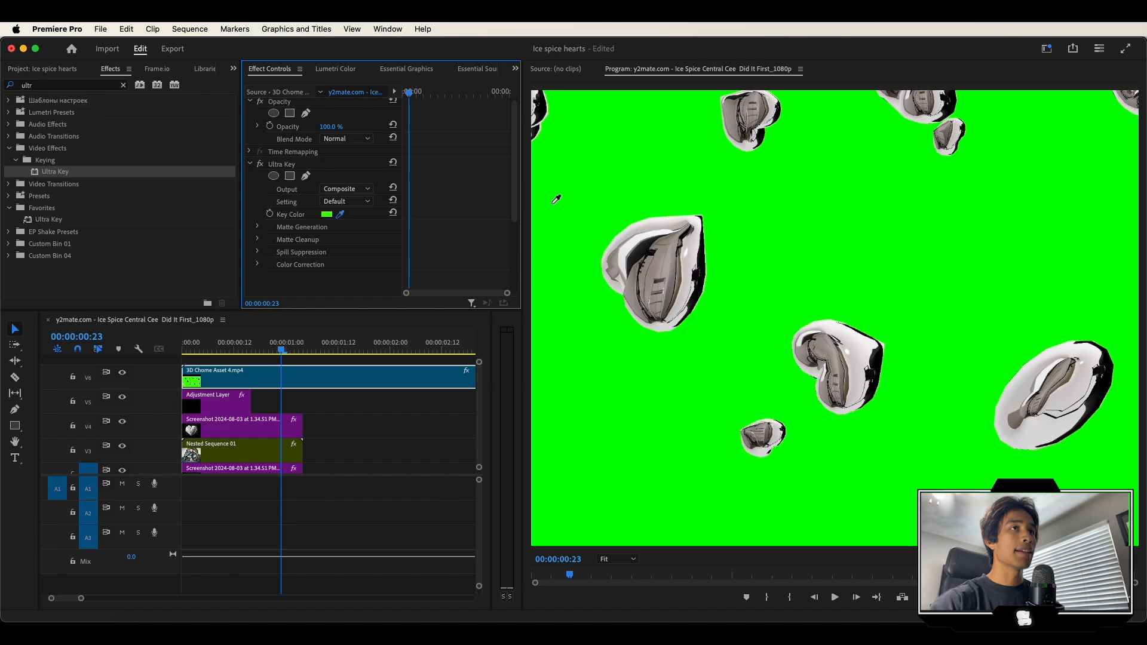
{"action": "left_click", "coordinate": [556, 199]}
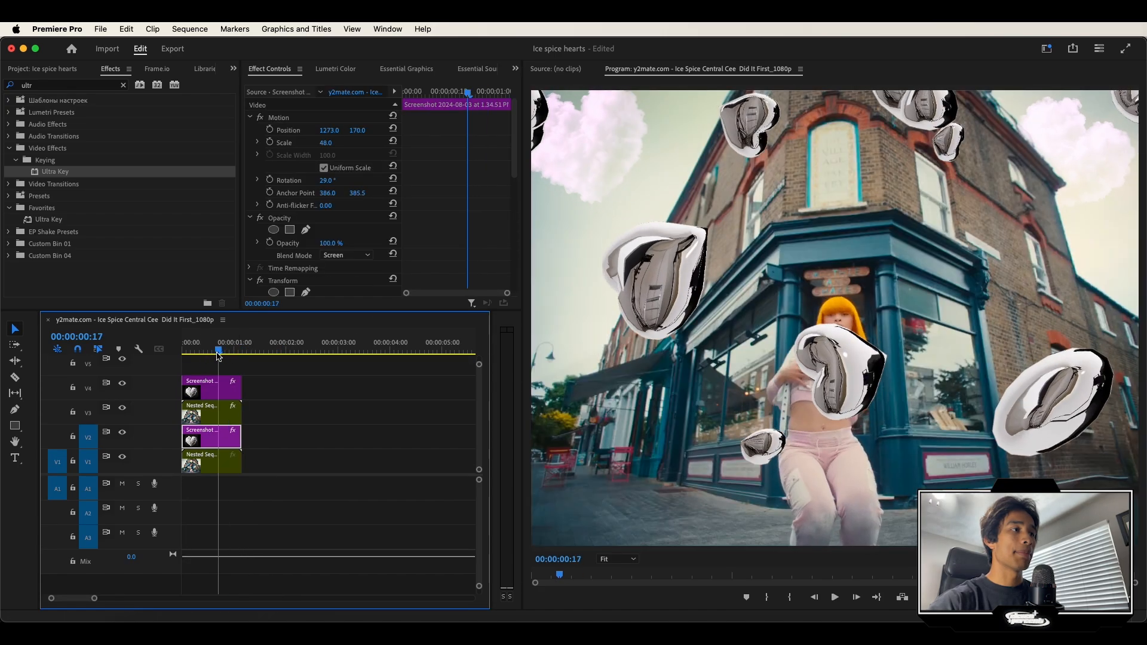
{"action": "left_click_drag", "start_coordinate": [218, 357], "coordinate": [204, 356]}
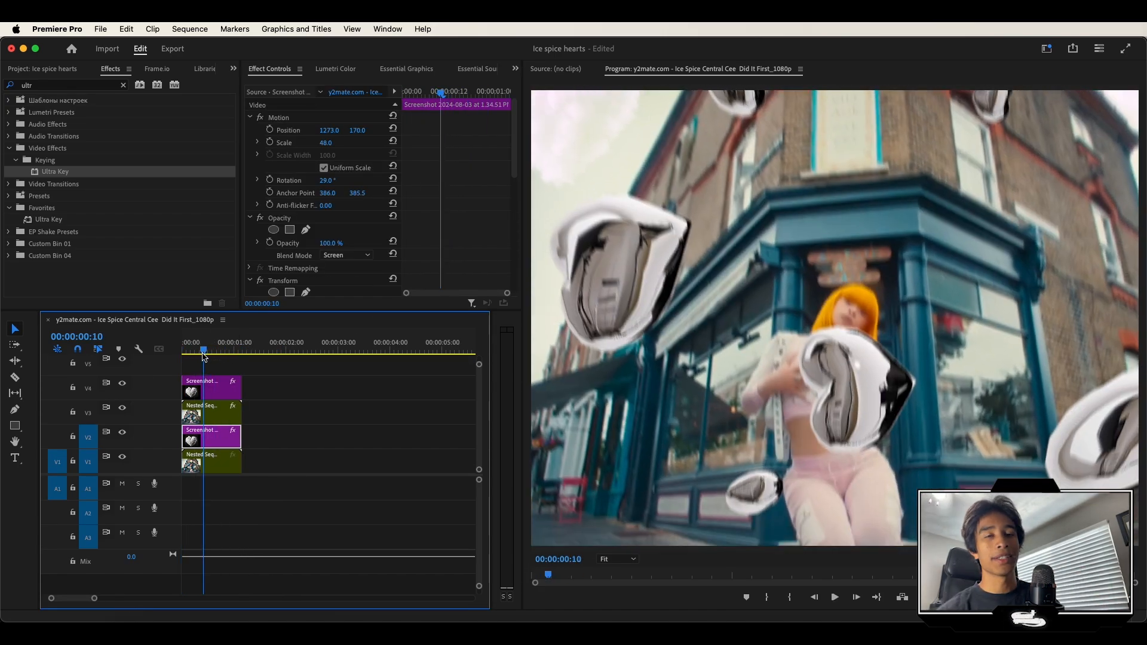